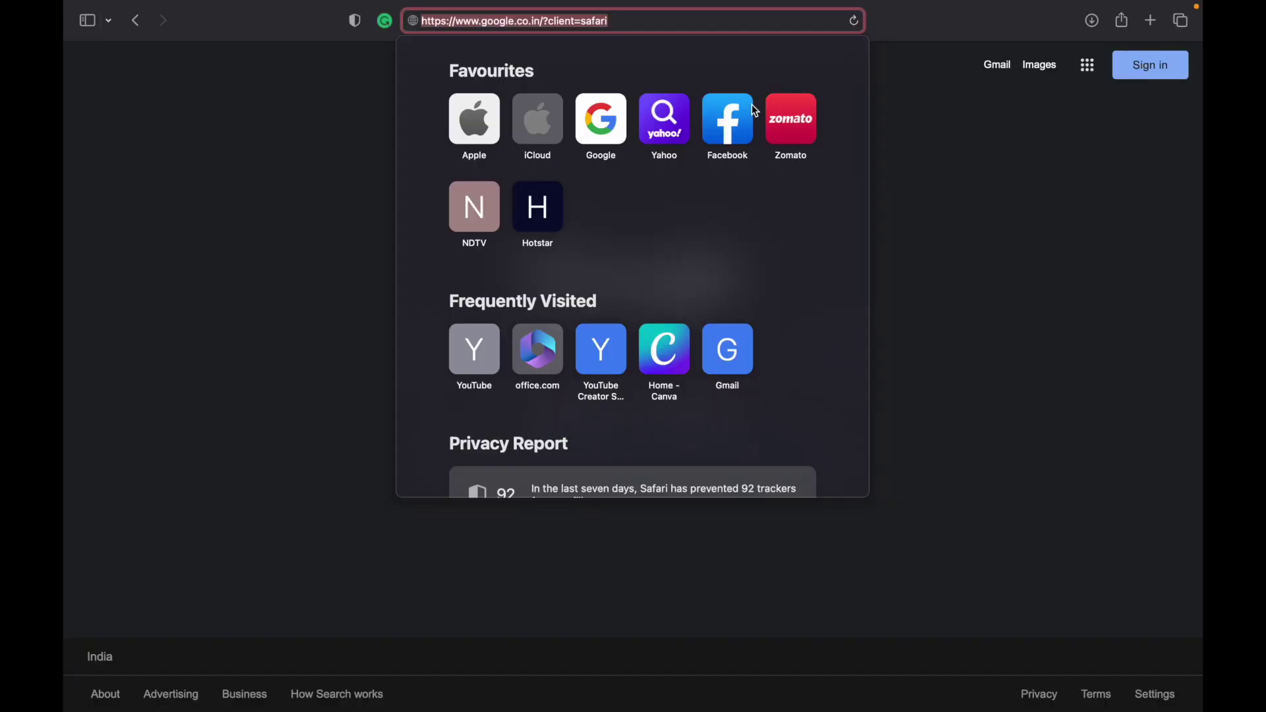
Search Google for 'raspberrry pi imager' and download Raspberry Pi Imager for macOS from raspberrypi.com.
type("ras")
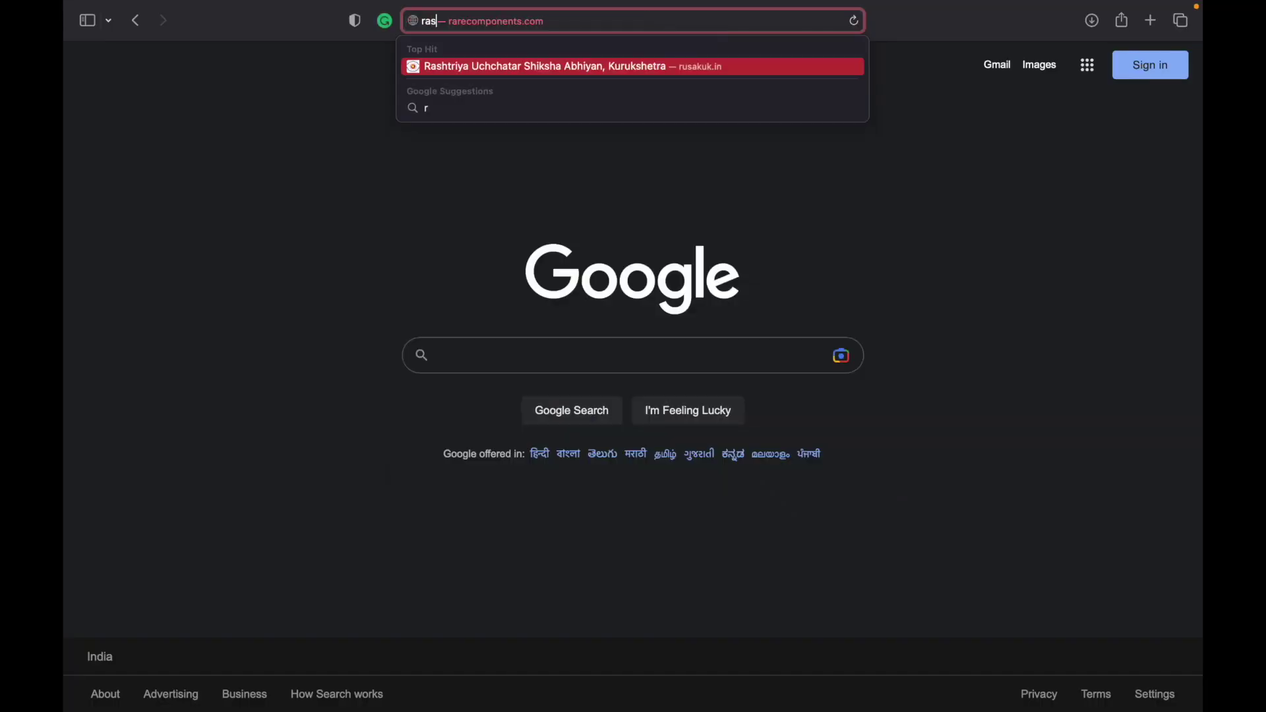
type("pberrry")
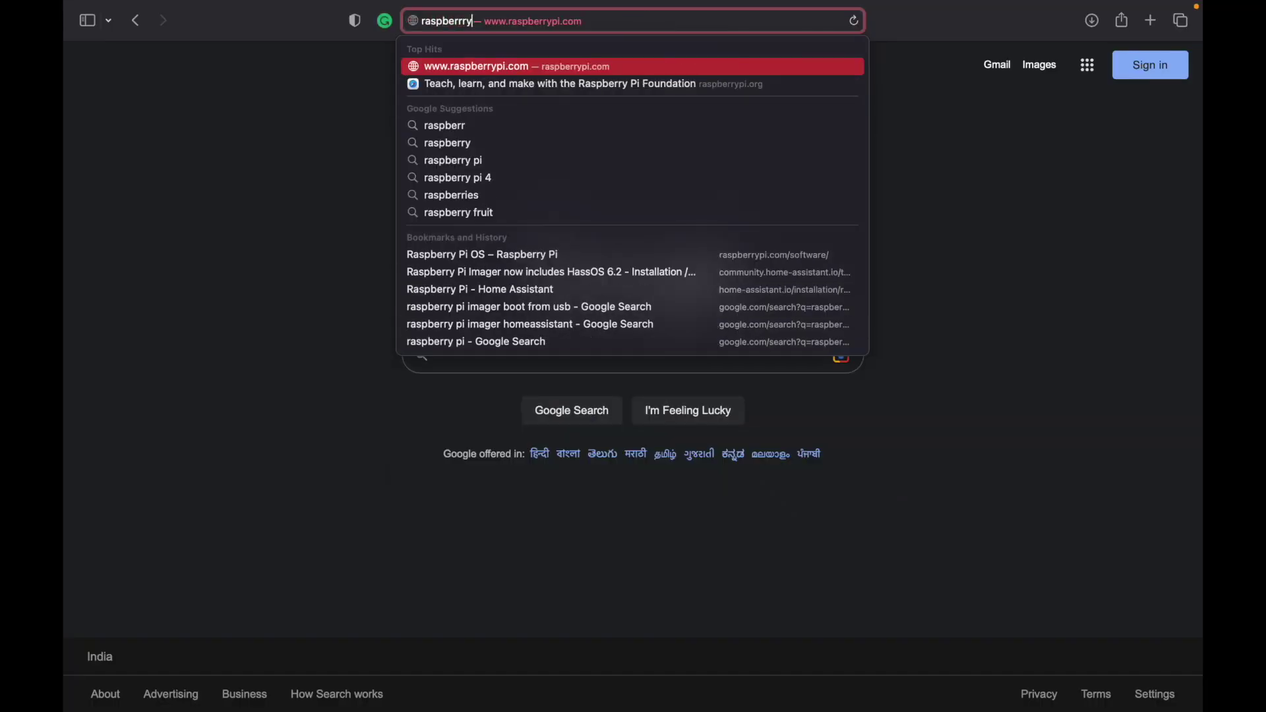
type(" pi imager")
key("Return")
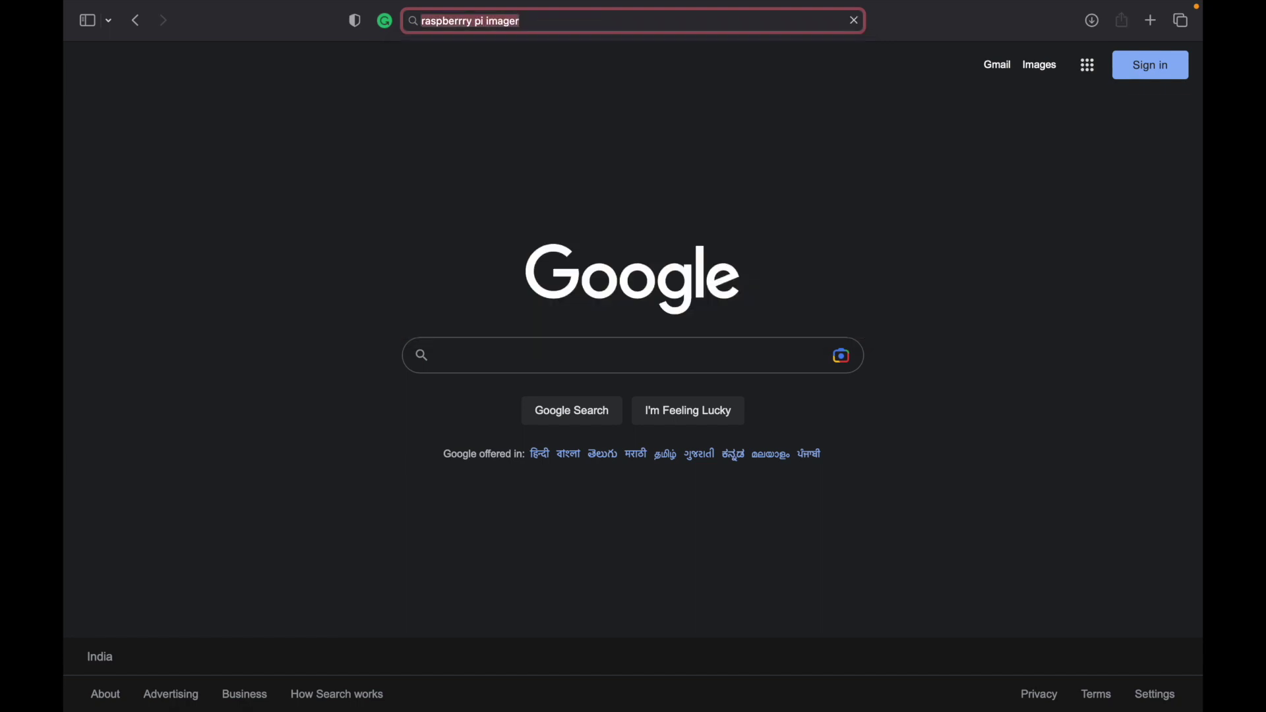
left_click(291, 273)
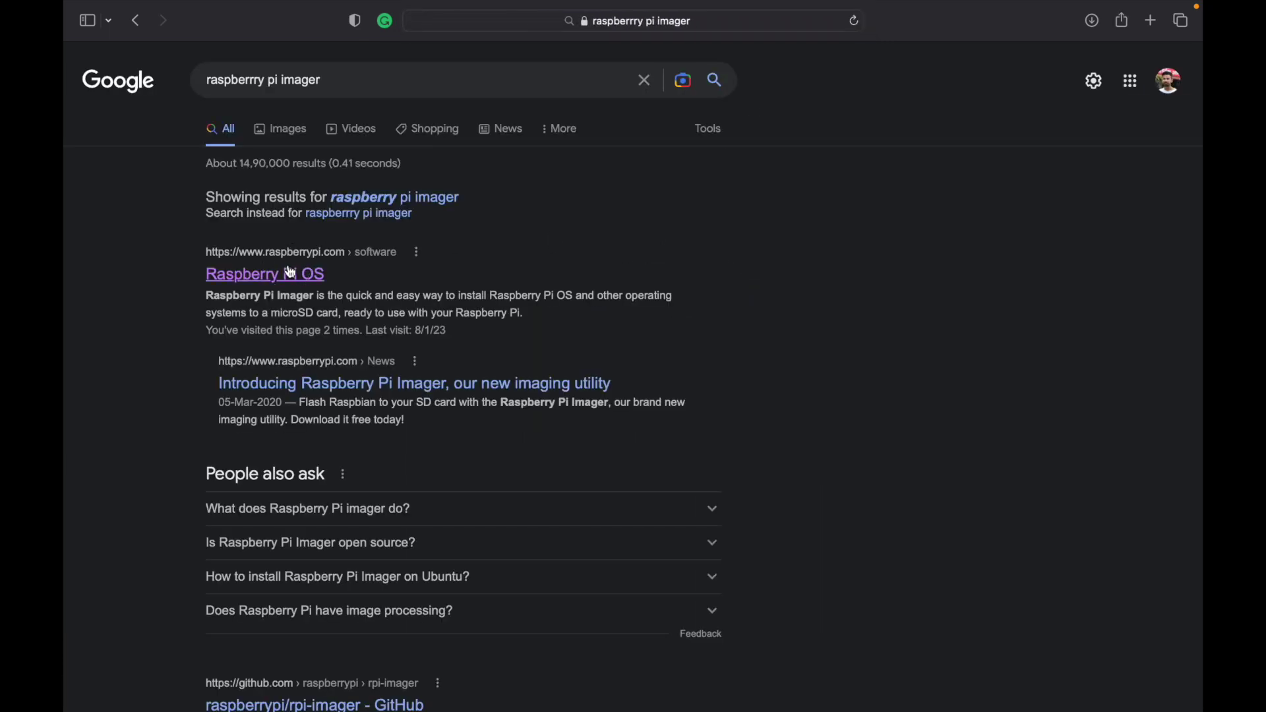
scroll(530, 497, "down", 6)
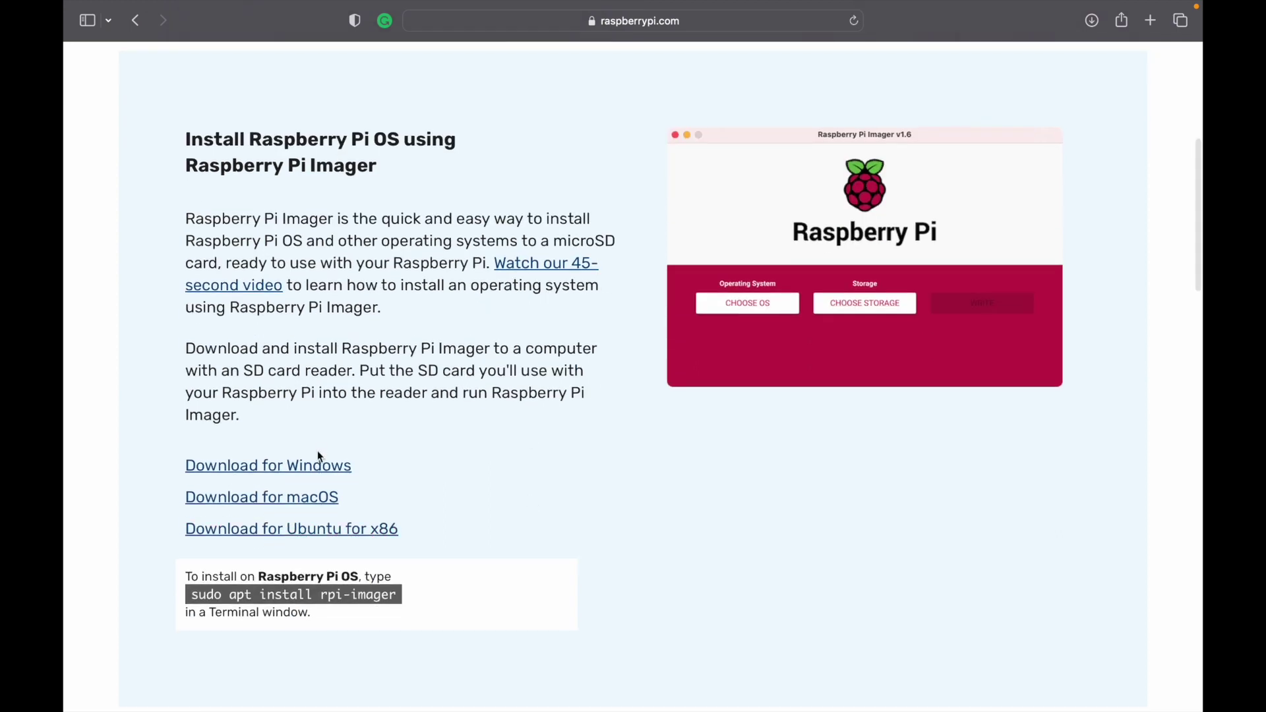
scroll(510, 474, "down", 2)
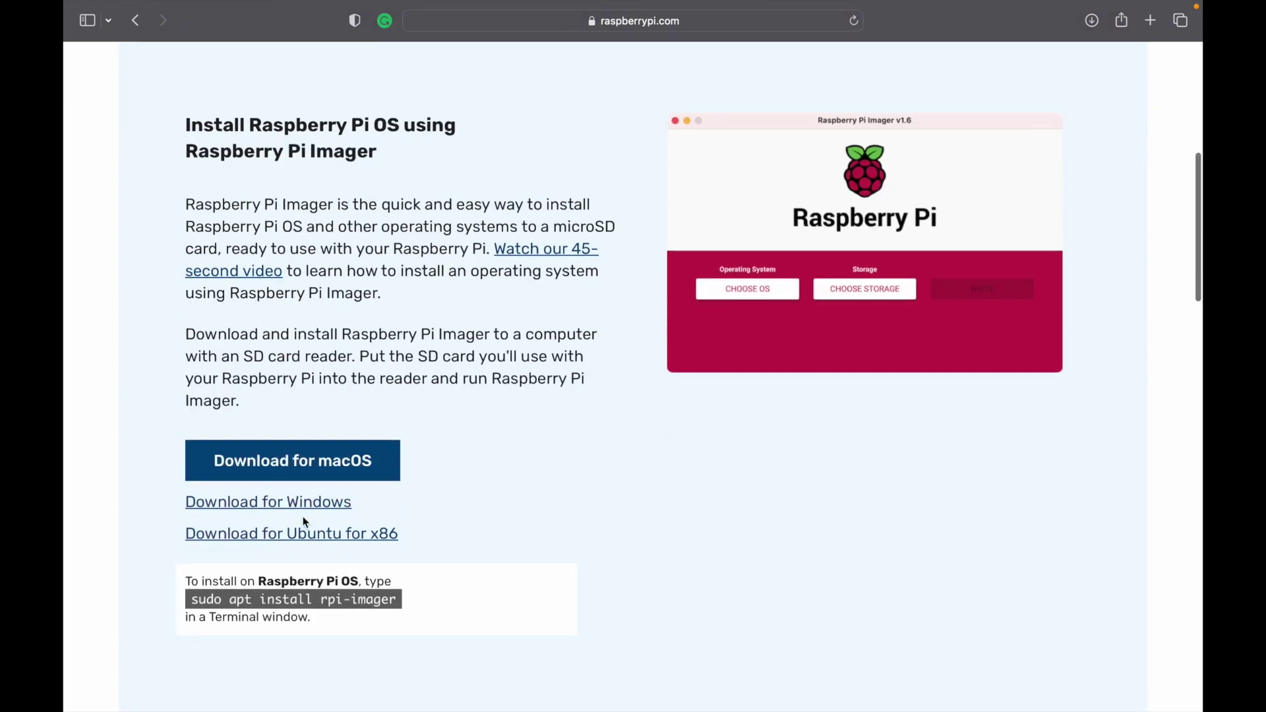
left_click(367, 467)
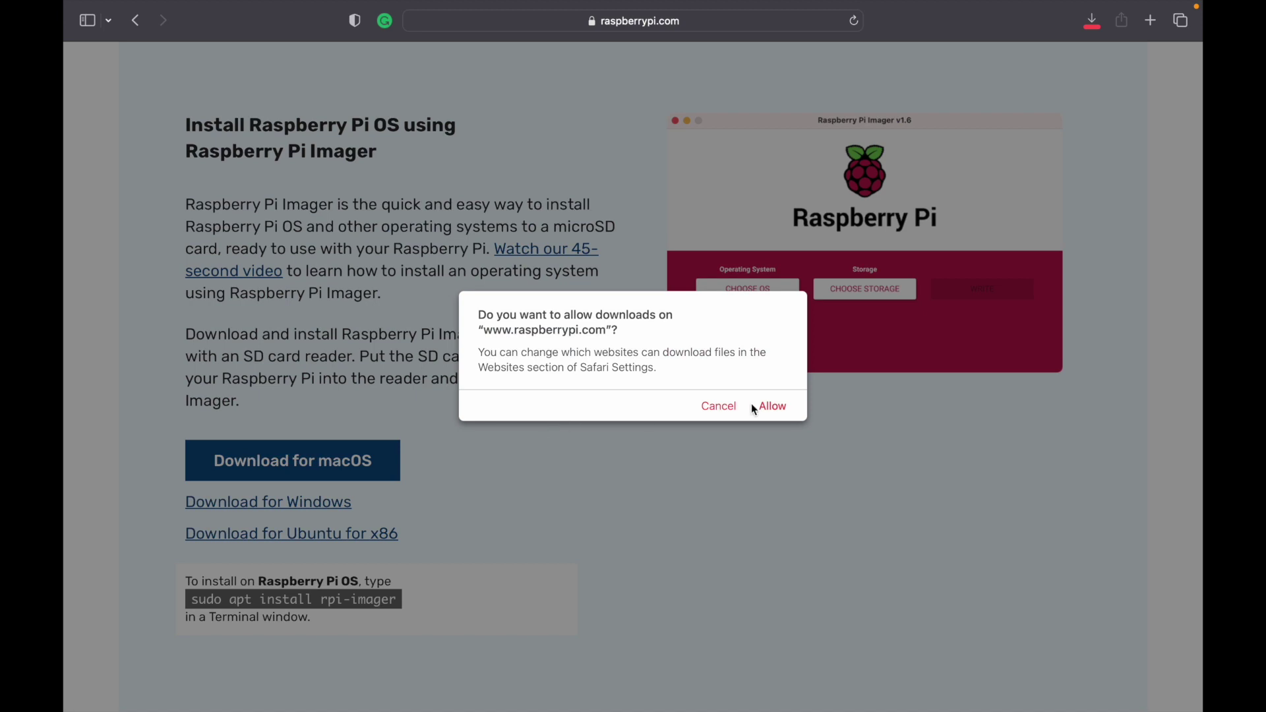
Allow the download, open imager_1.7.3.dmg and drag Raspberry Pi Imager into Applications.
left_click(756, 408)
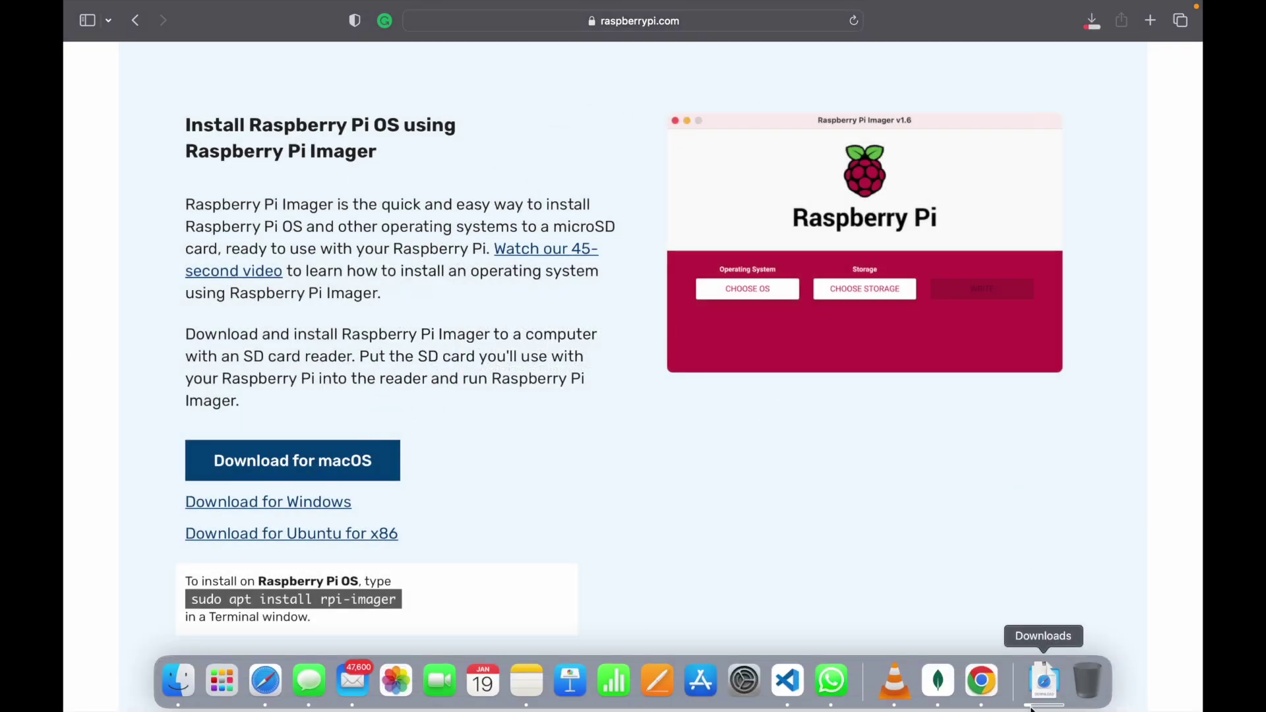
left_click(1040, 703)
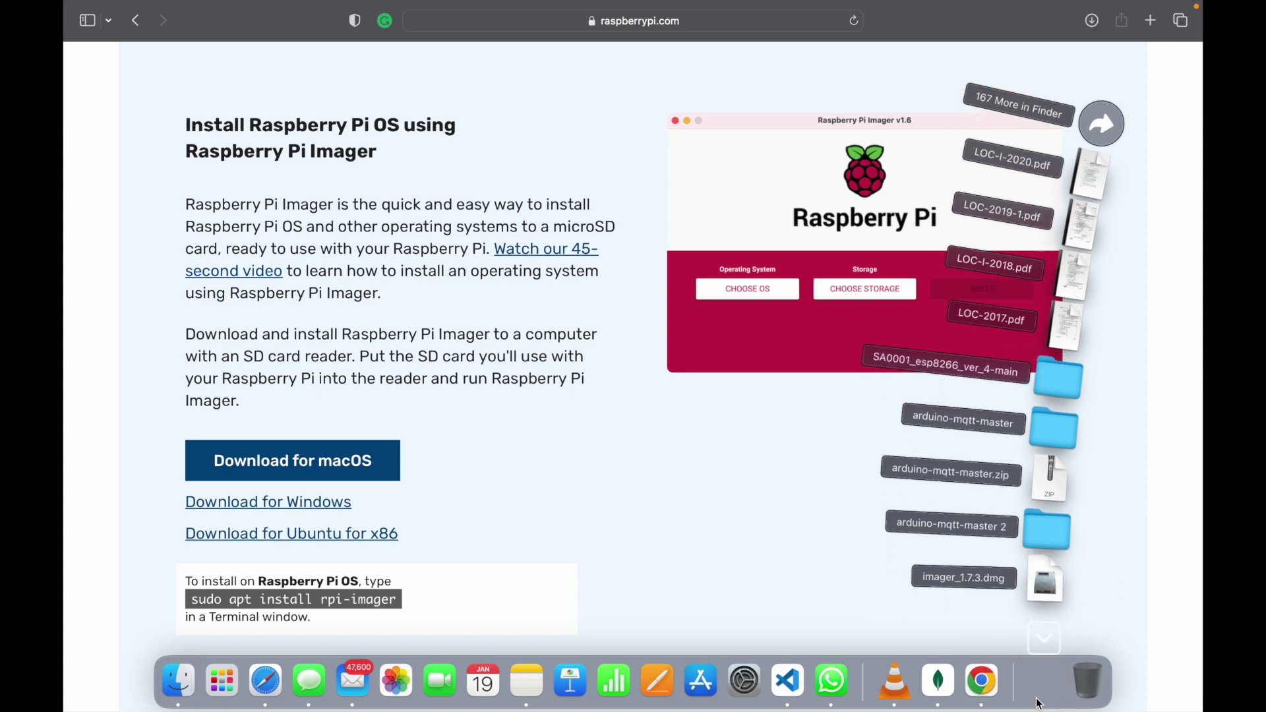
left_click(1047, 621)
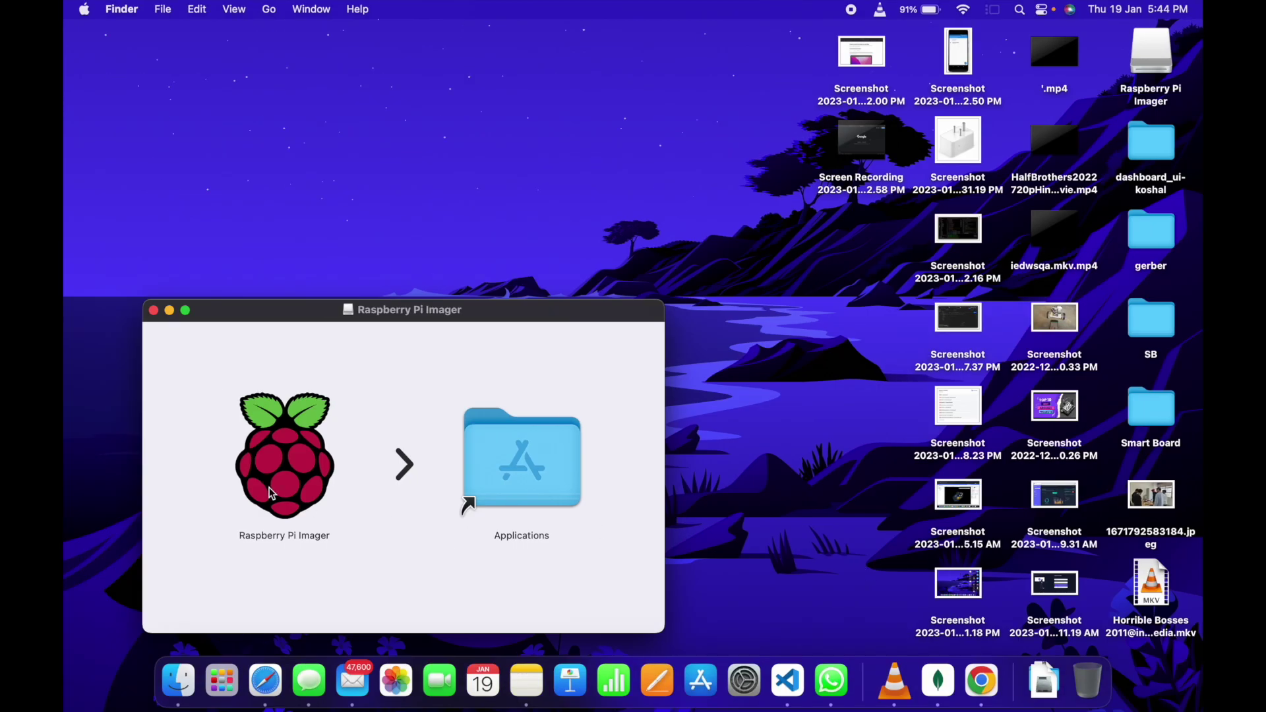
left_click_drag(272, 494, 489, 493)
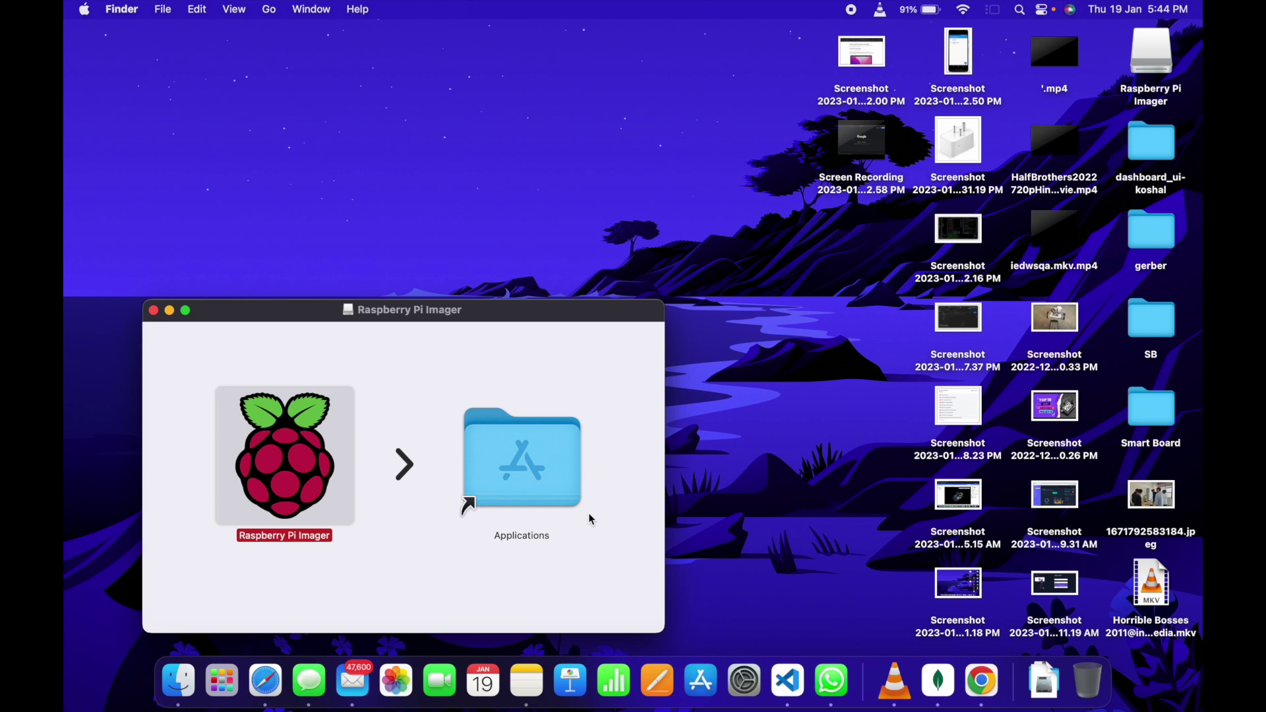
left_click(154, 310)
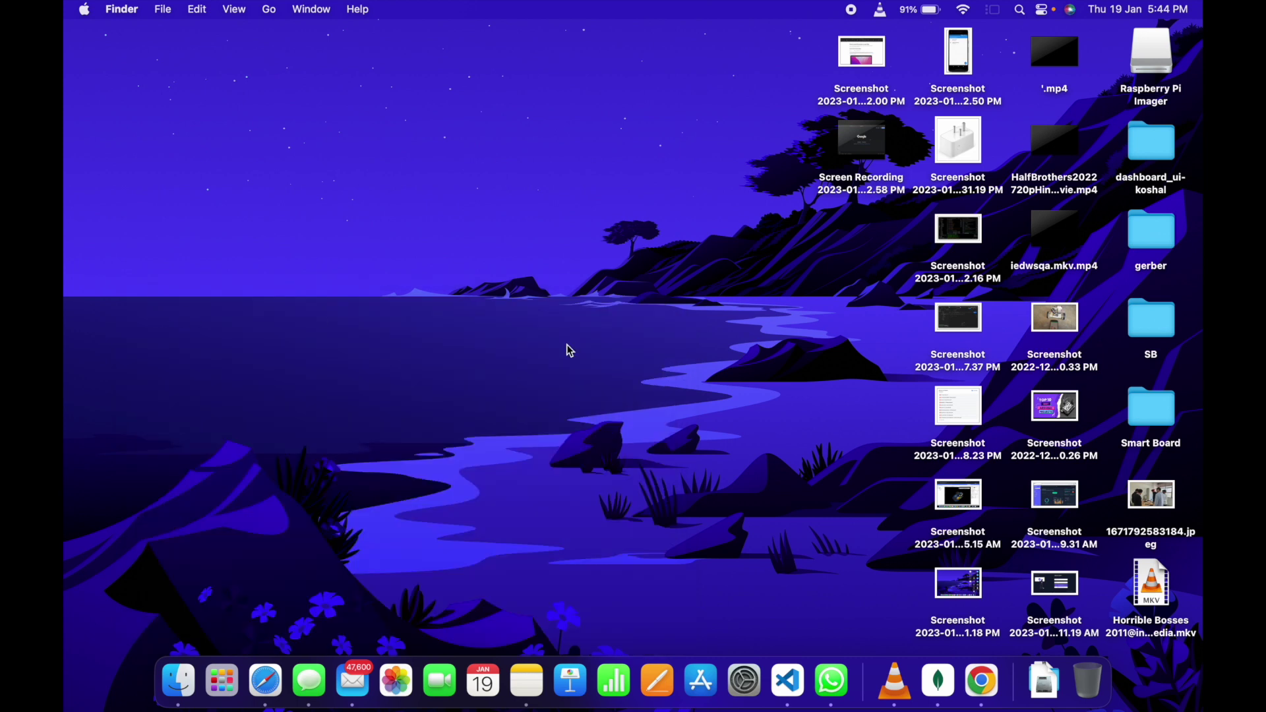
Launch Raspberry Pi Imager from a Spotlight search for 'imager', confirming the Gatekeeper prompt.
key("super+space")
type("imah")
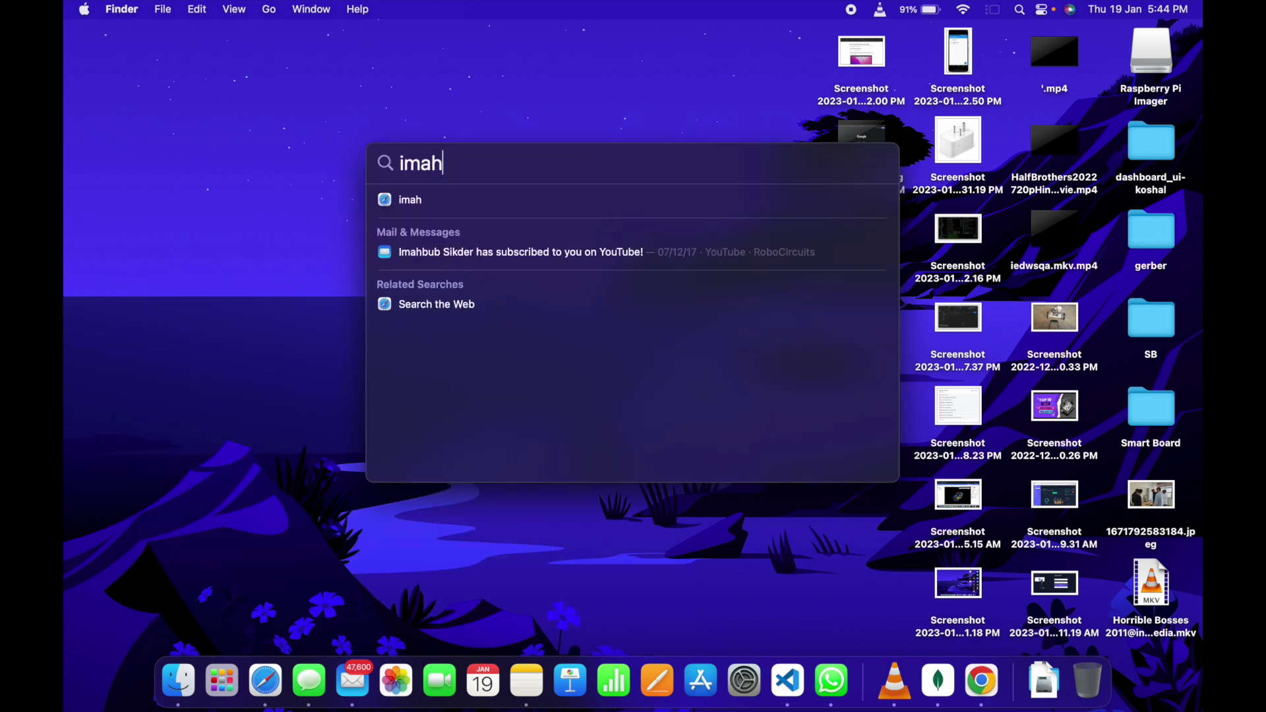
key("BackSpace")
type("ger")
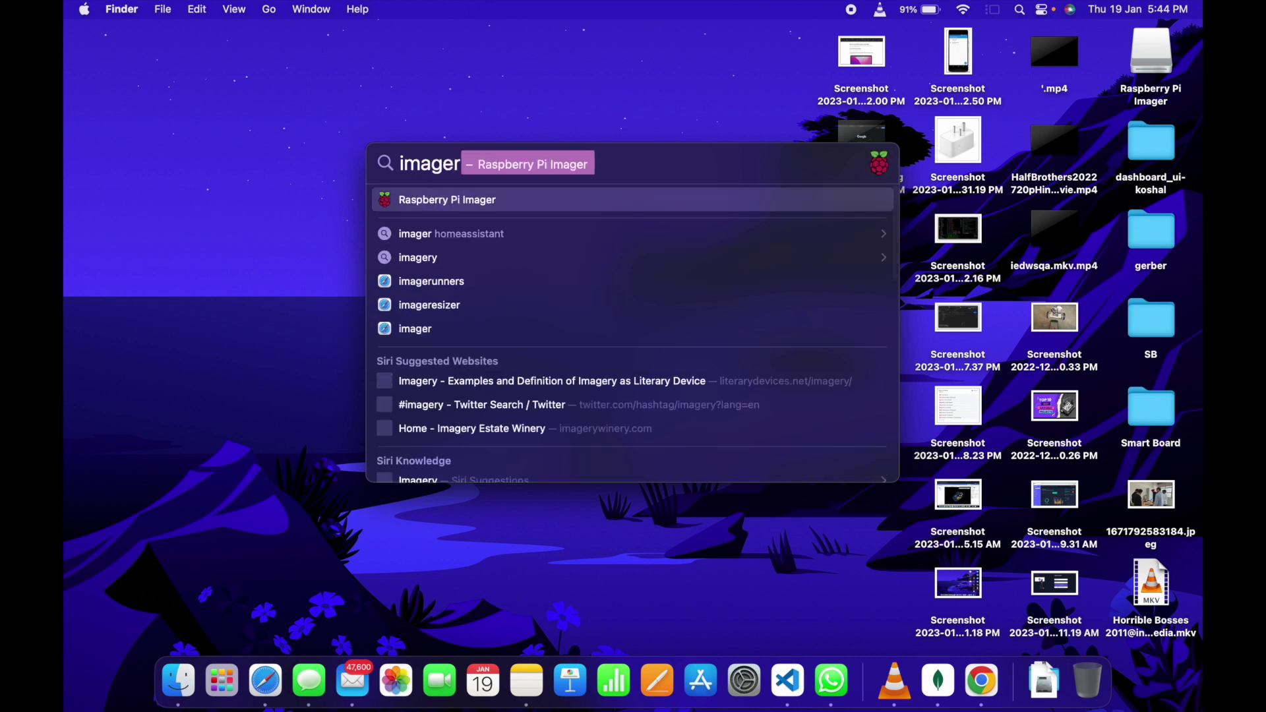
key("Return")
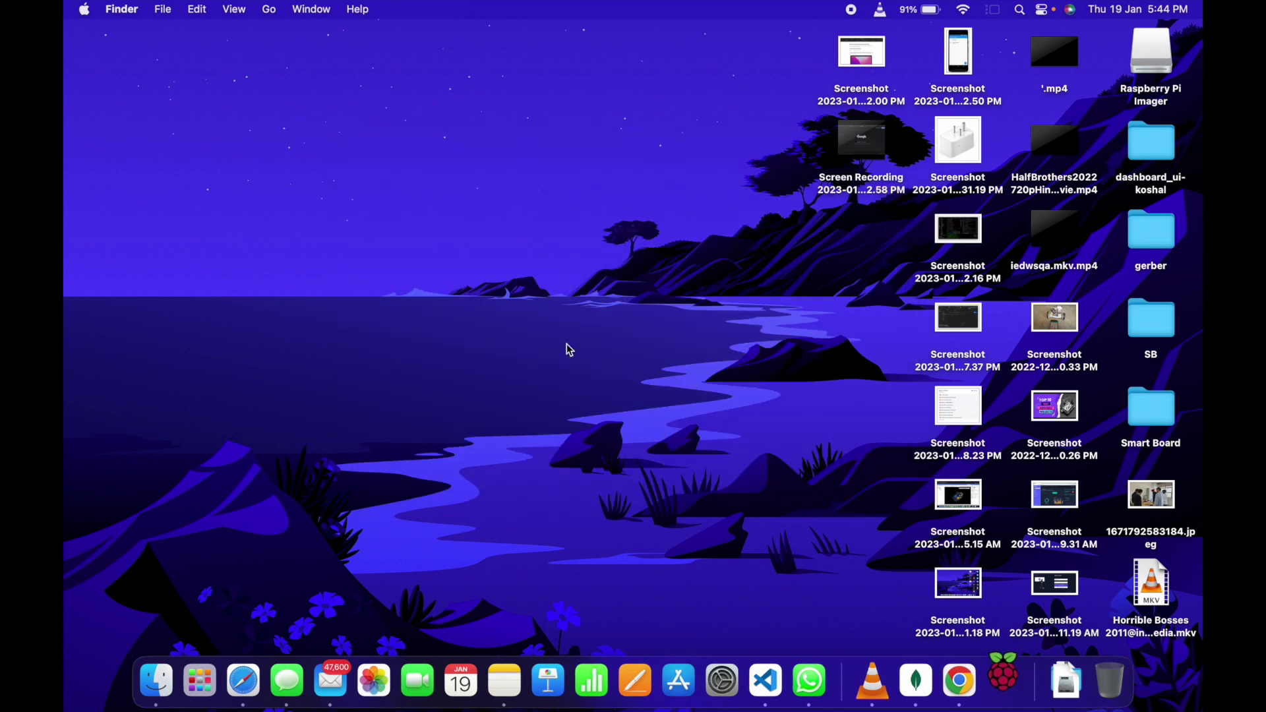
left_click(670, 312)
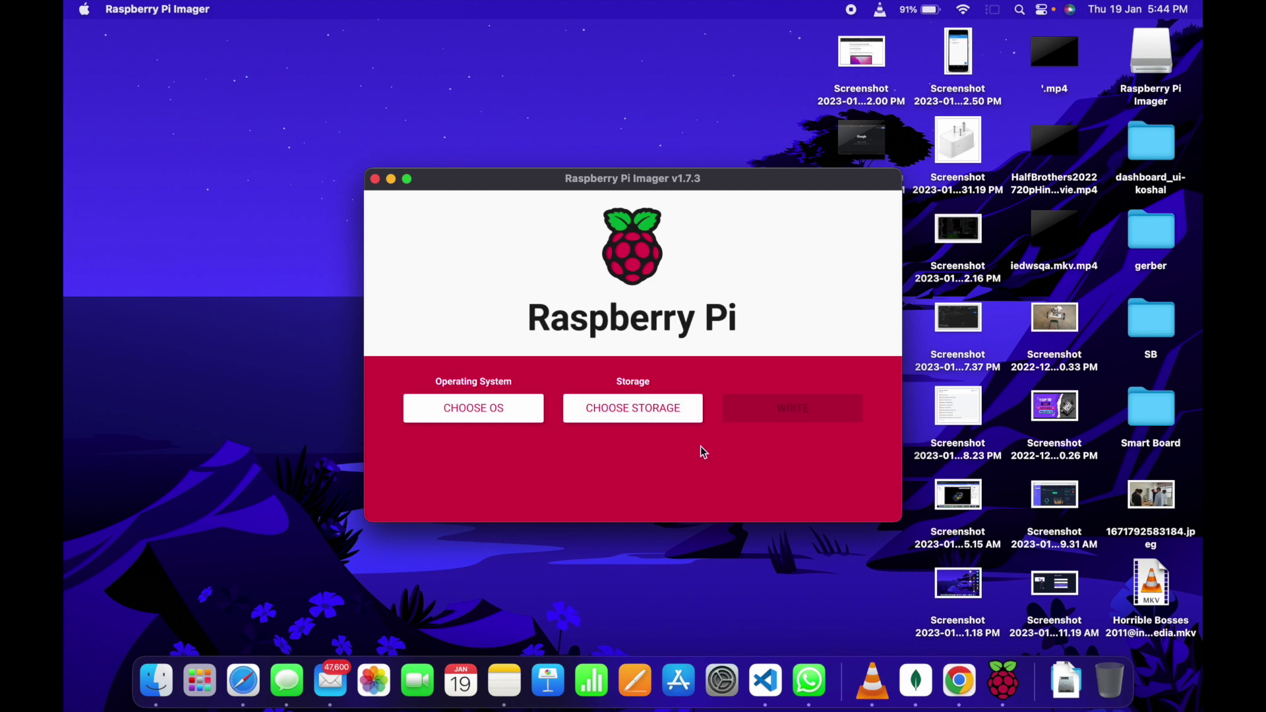
key("super+space")
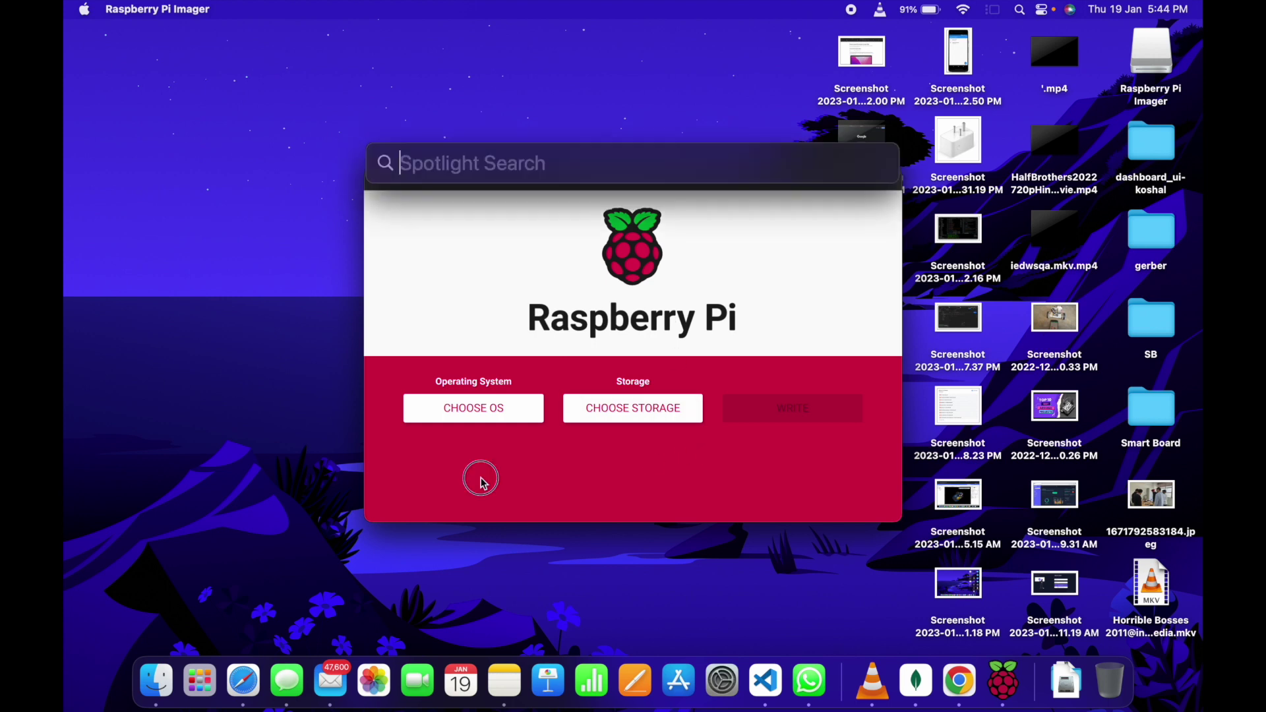
key("Escape")
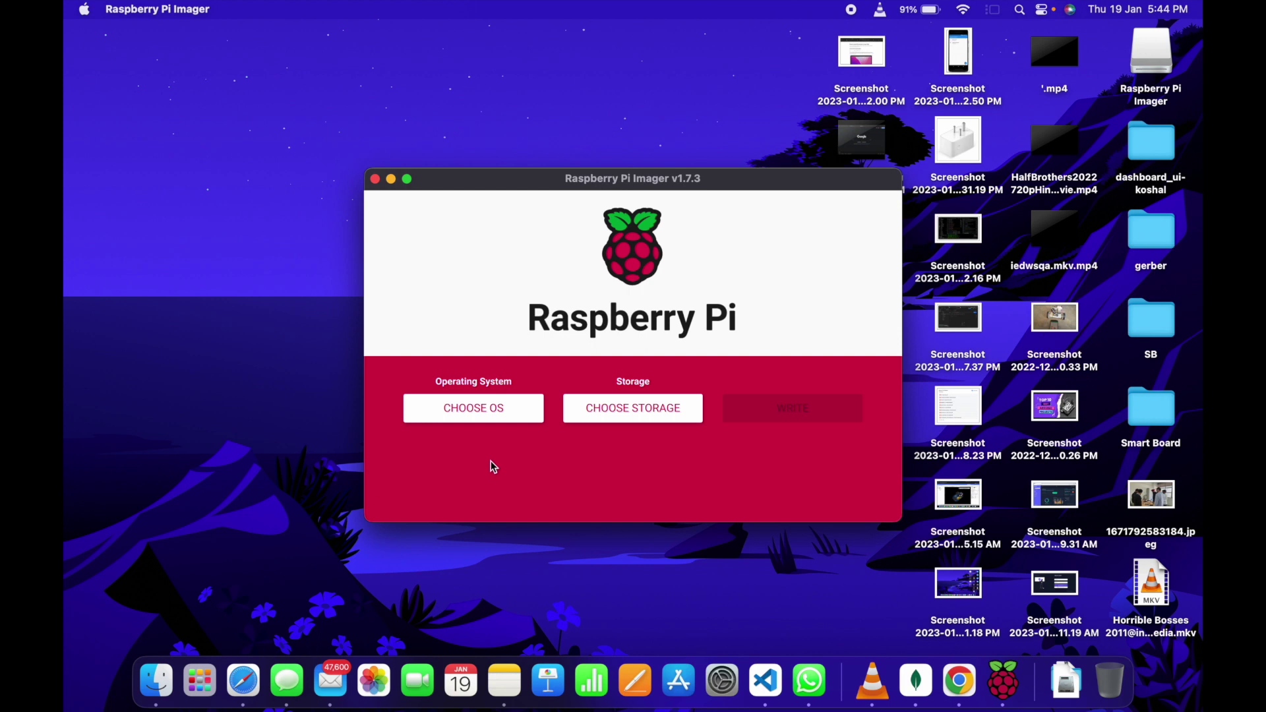
Pick Home Assistant OS 9.4 (RPi 4/400) under Other specific-purpose OS > Home automation > Home Assistant.
left_click(479, 421)
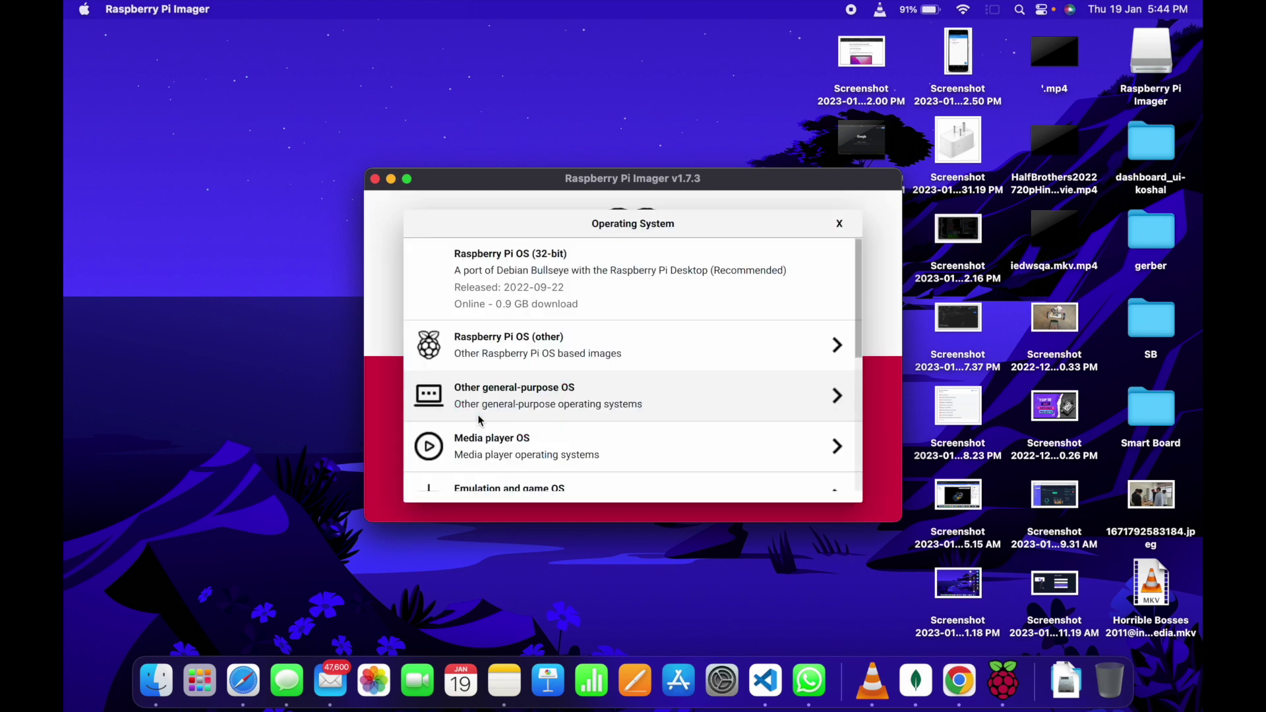
scroll(589, 398, "down", 2)
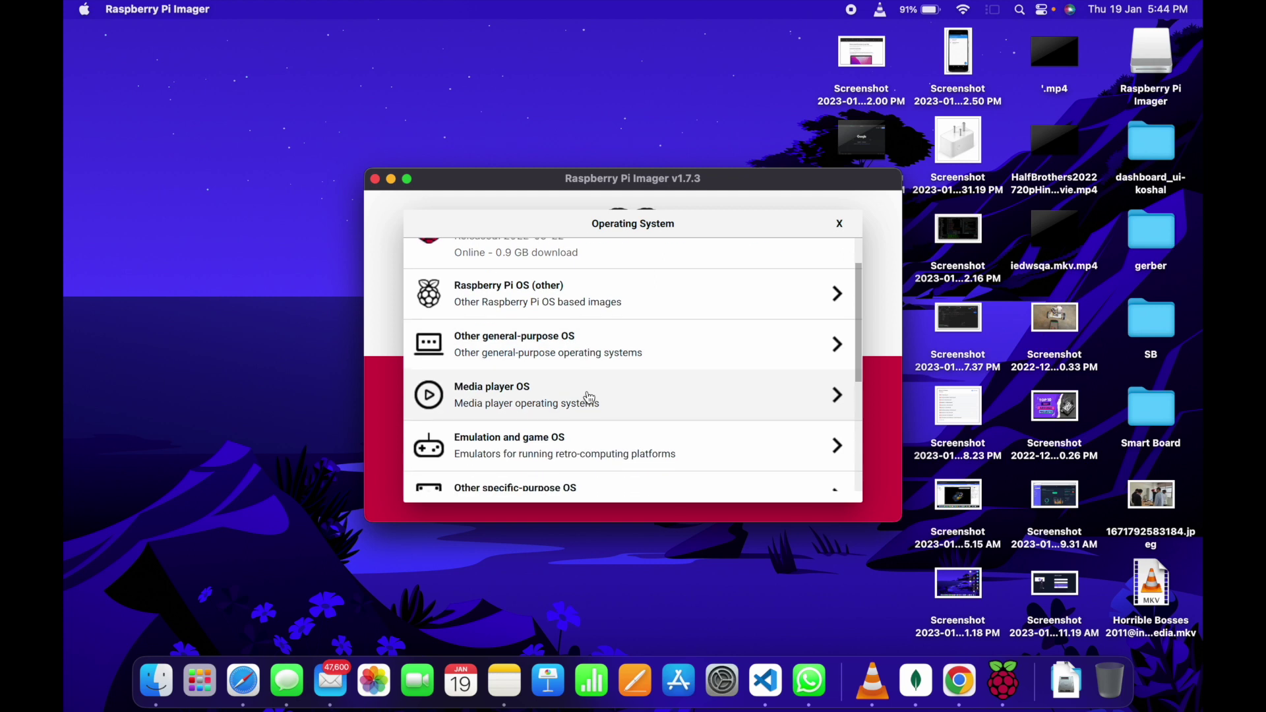
scroll(602, 409, "down", 2)
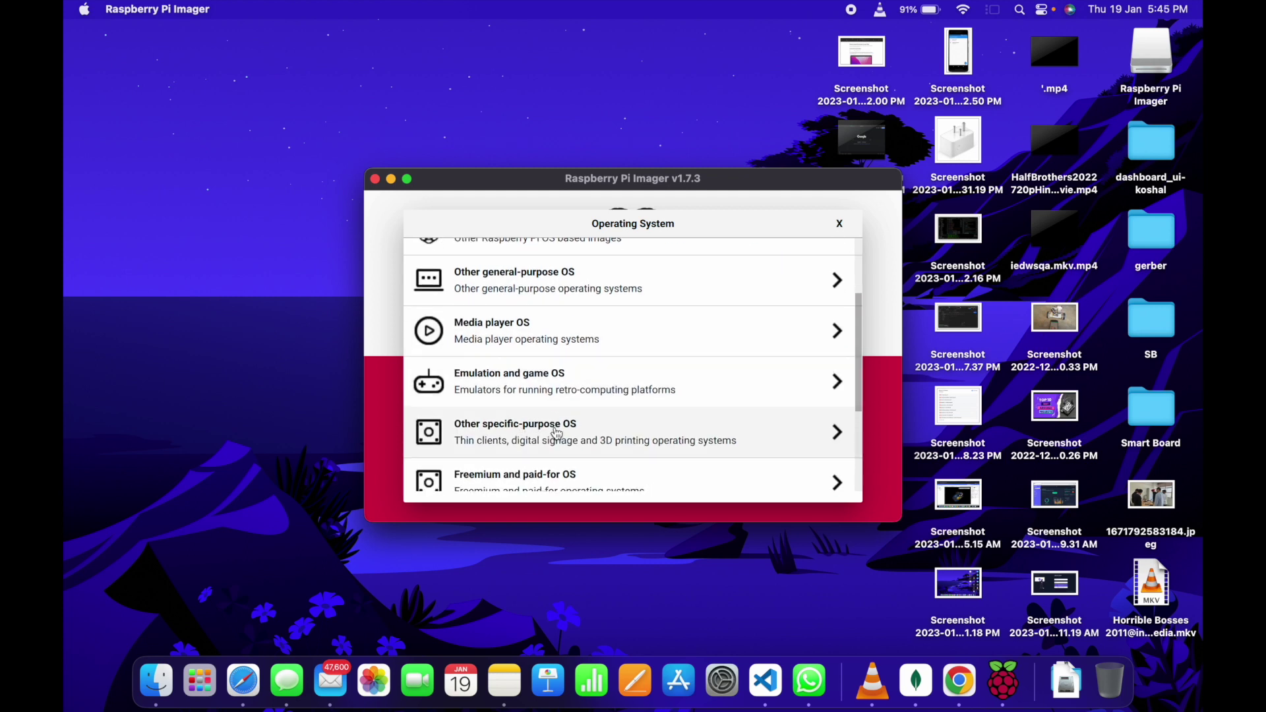
left_click(557, 433)
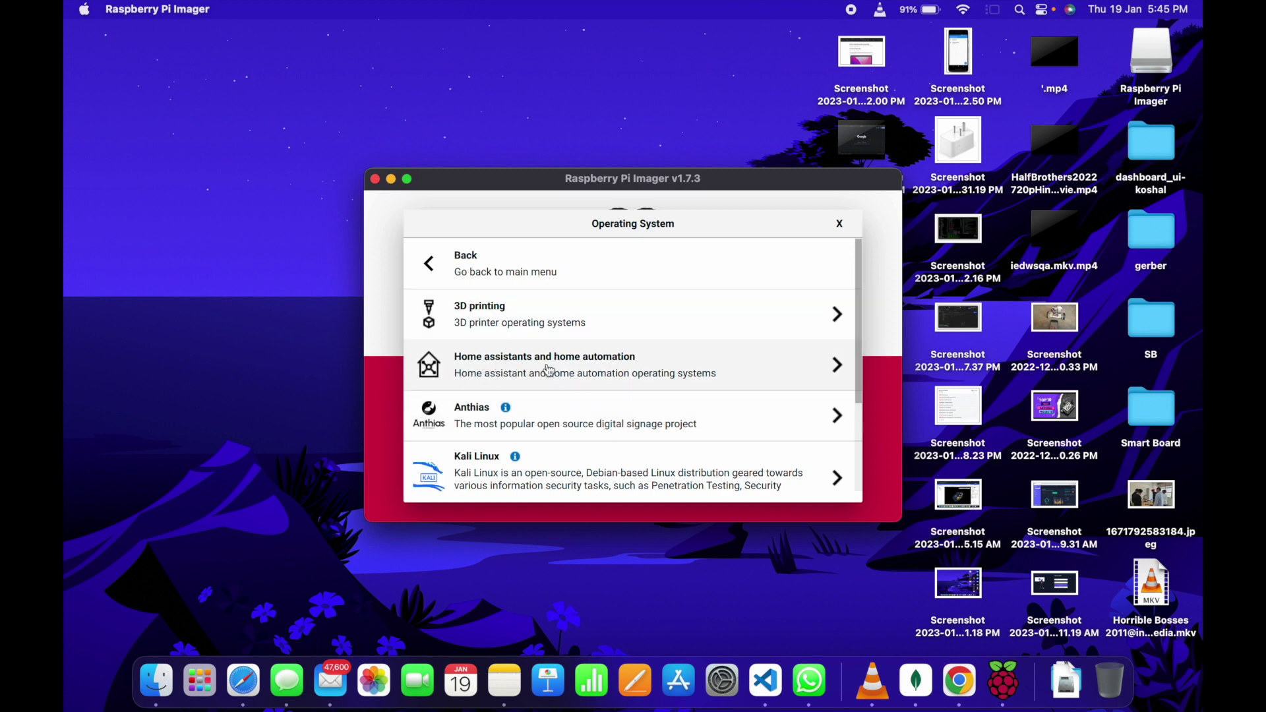
left_click(601, 370)
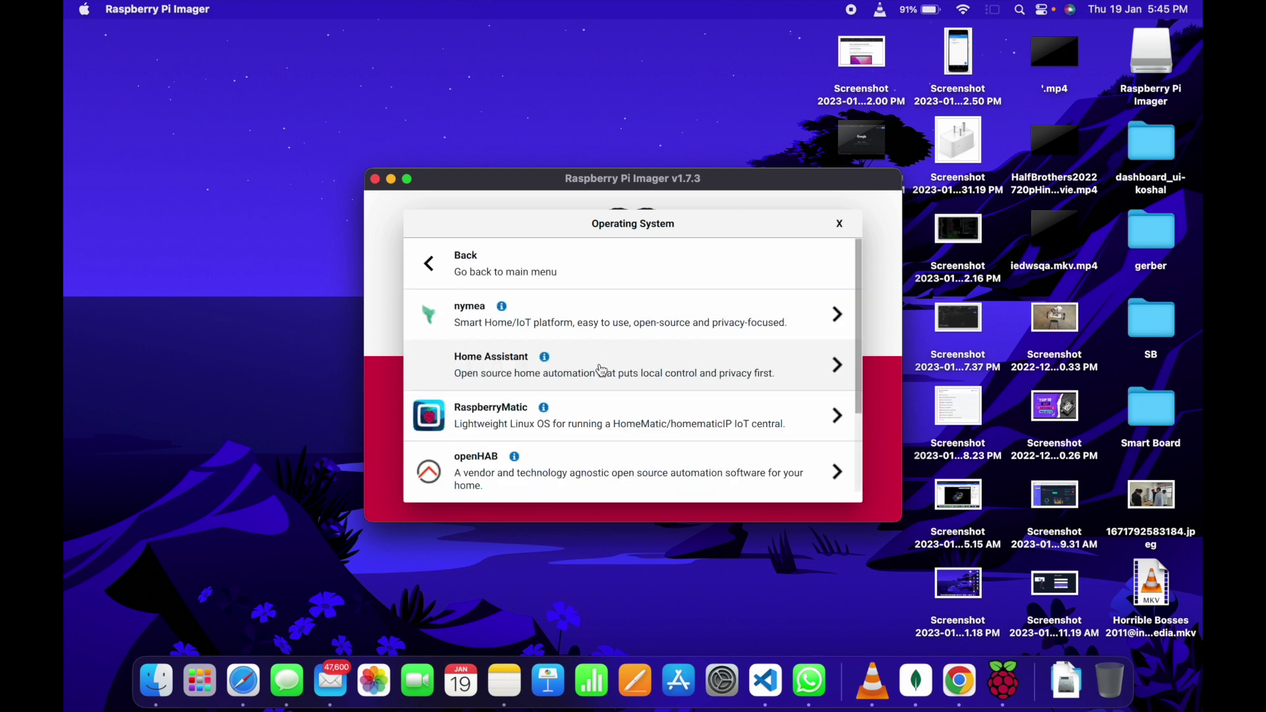
scroll(601, 370, "down", 1)
left_click(535, 338)
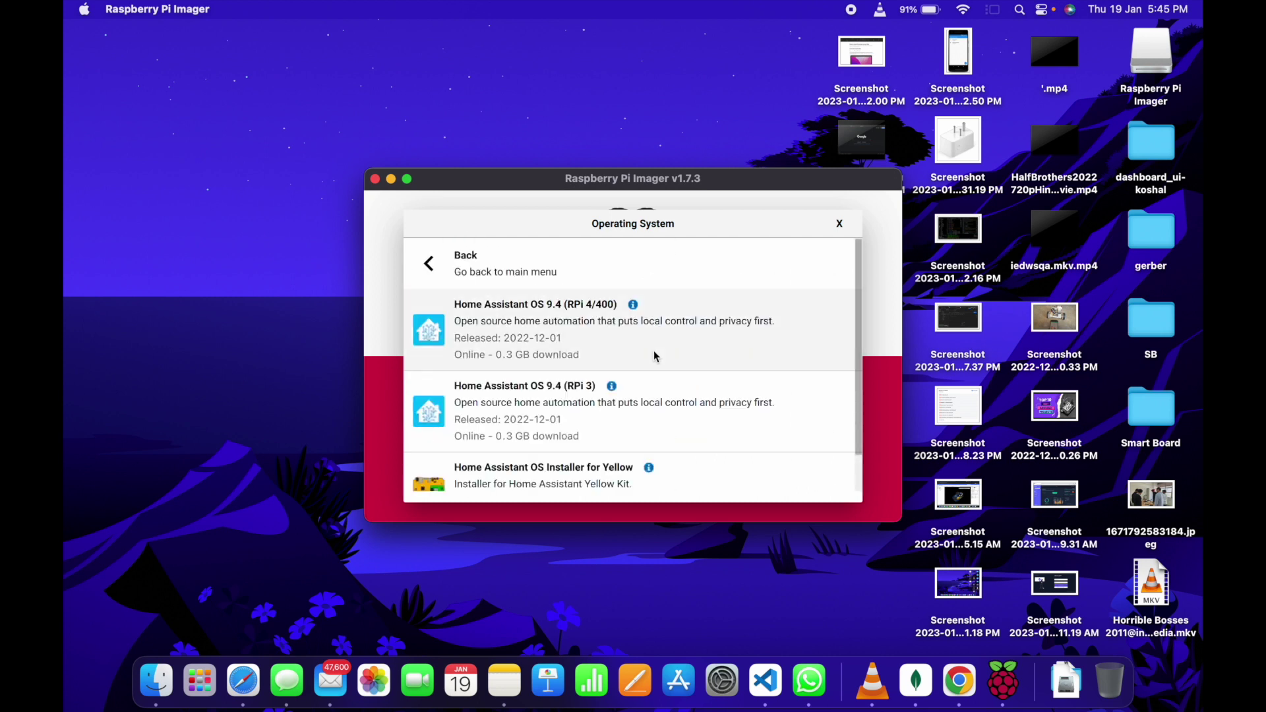
scroll(655, 353, "down", 2)
scroll(655, 355, "up", 2)
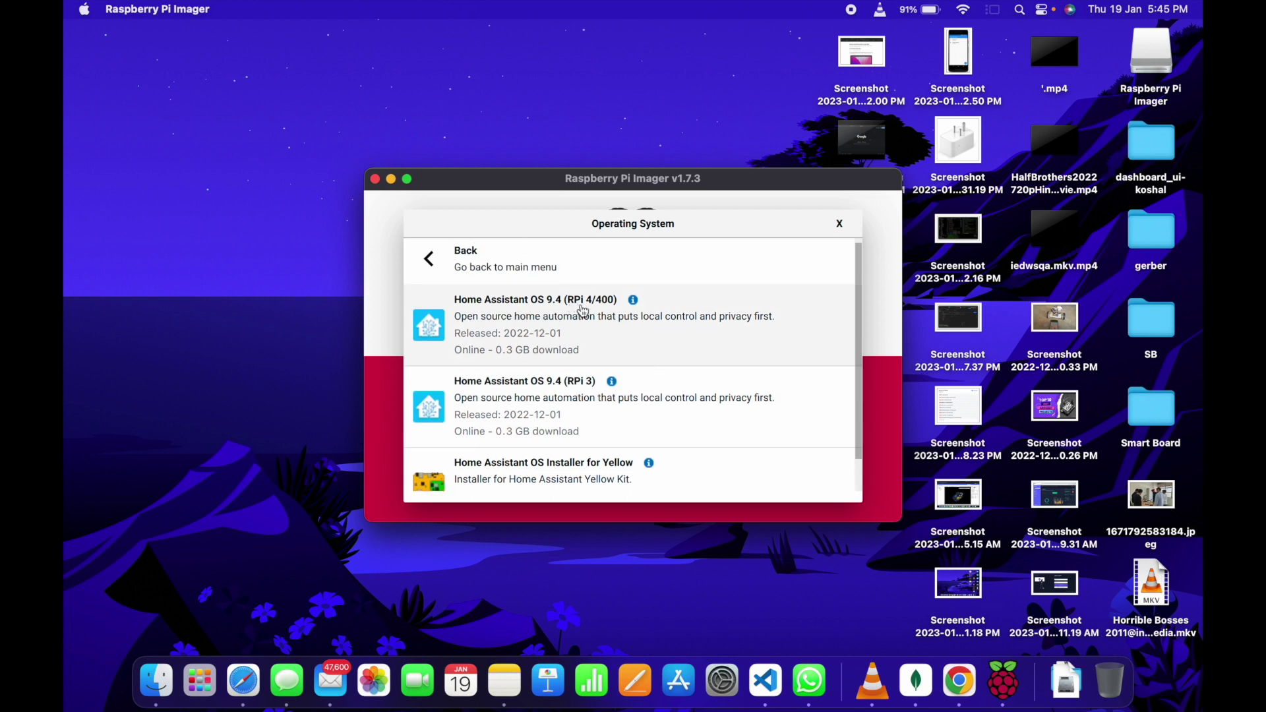
scroll(645, 369, "down", 2)
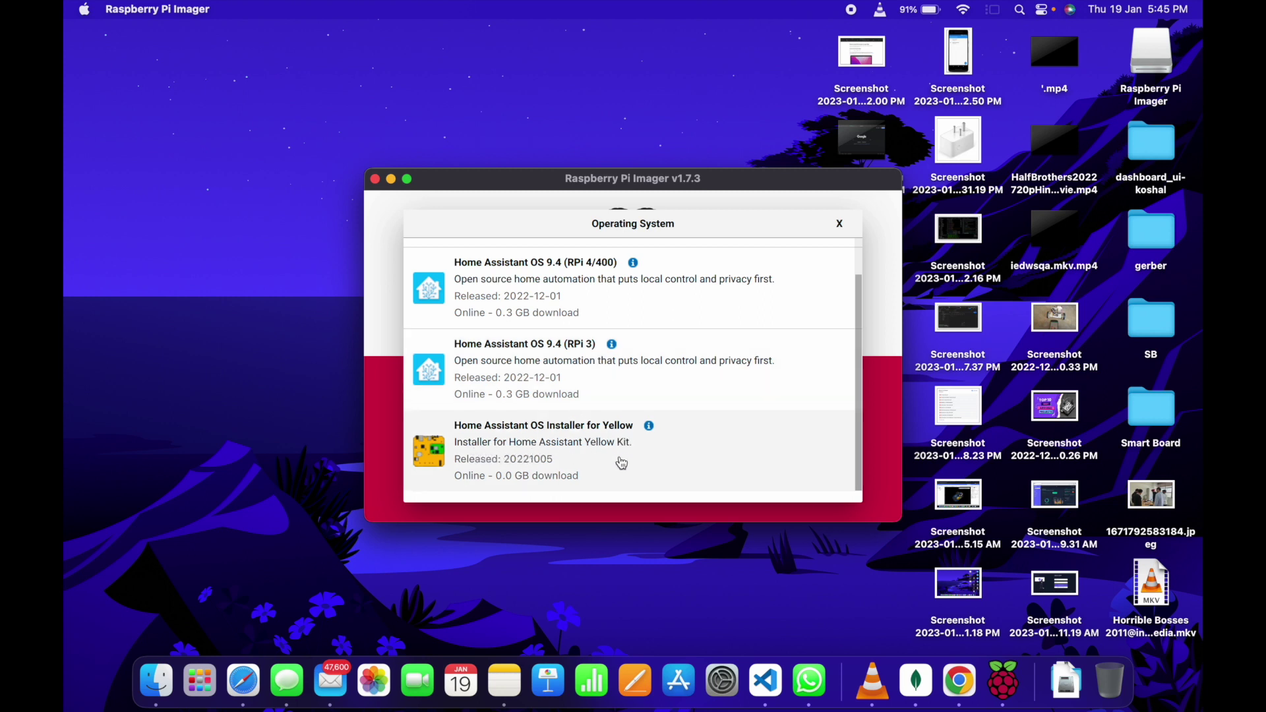
scroll(624, 465, "up", 2)
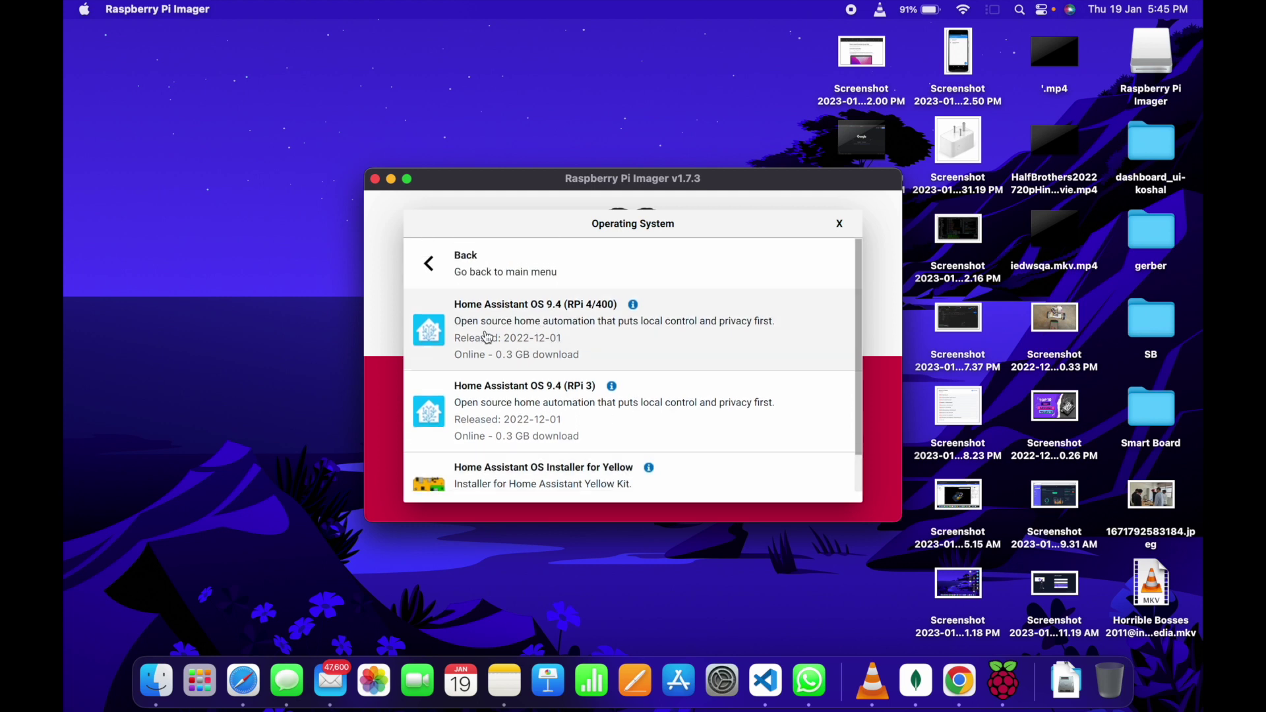
left_click(581, 321)
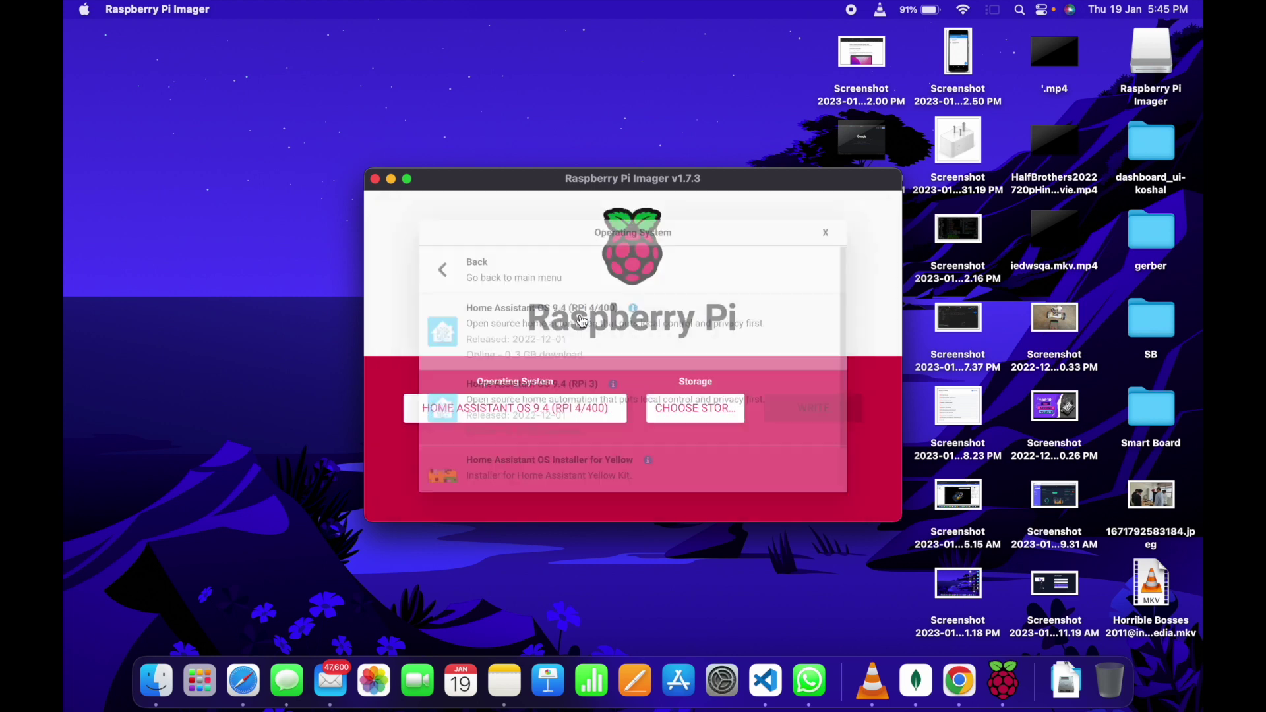
Select Cablet USB 3.0 Media as the storage drive.
left_click(704, 409)
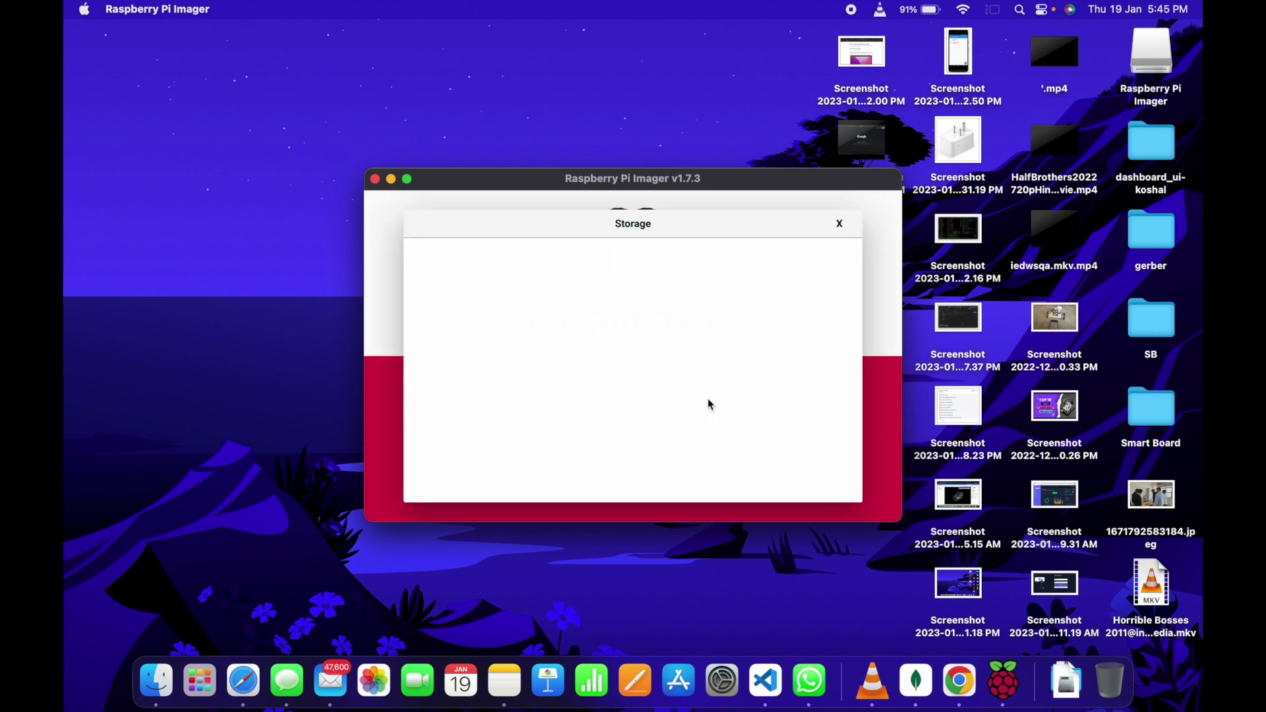
left_click(843, 233)
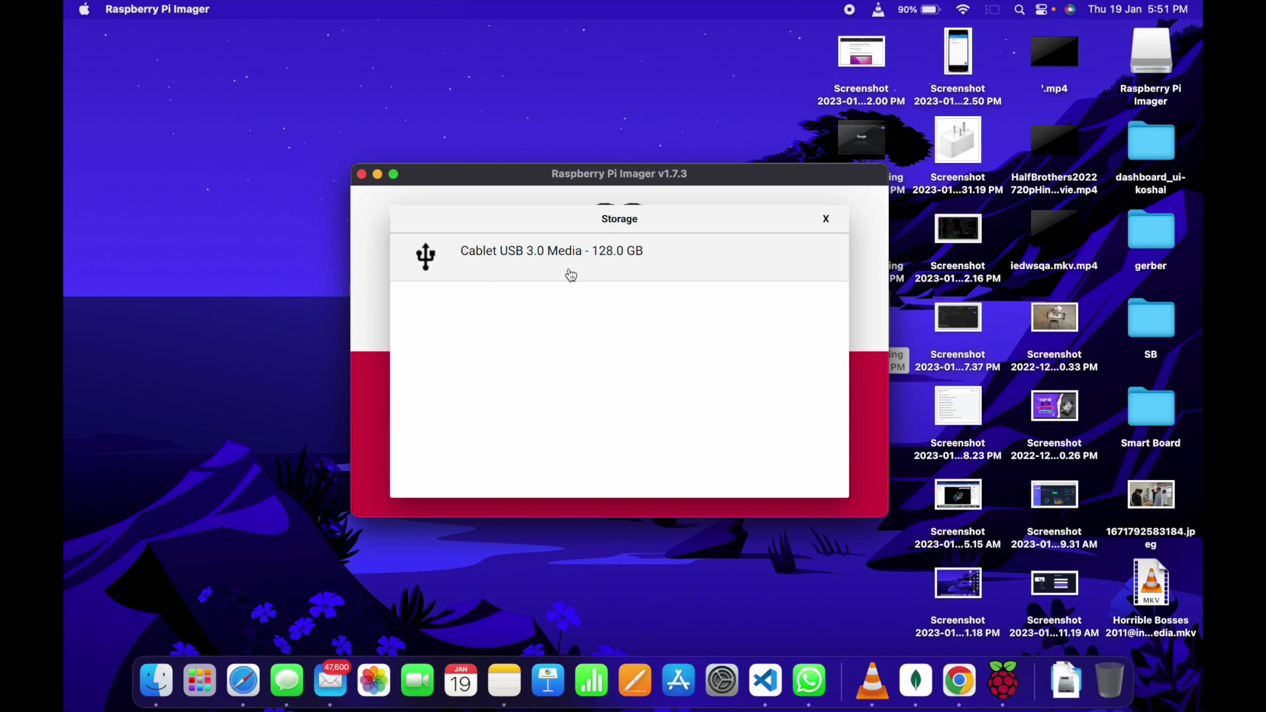
left_click(642, 264)
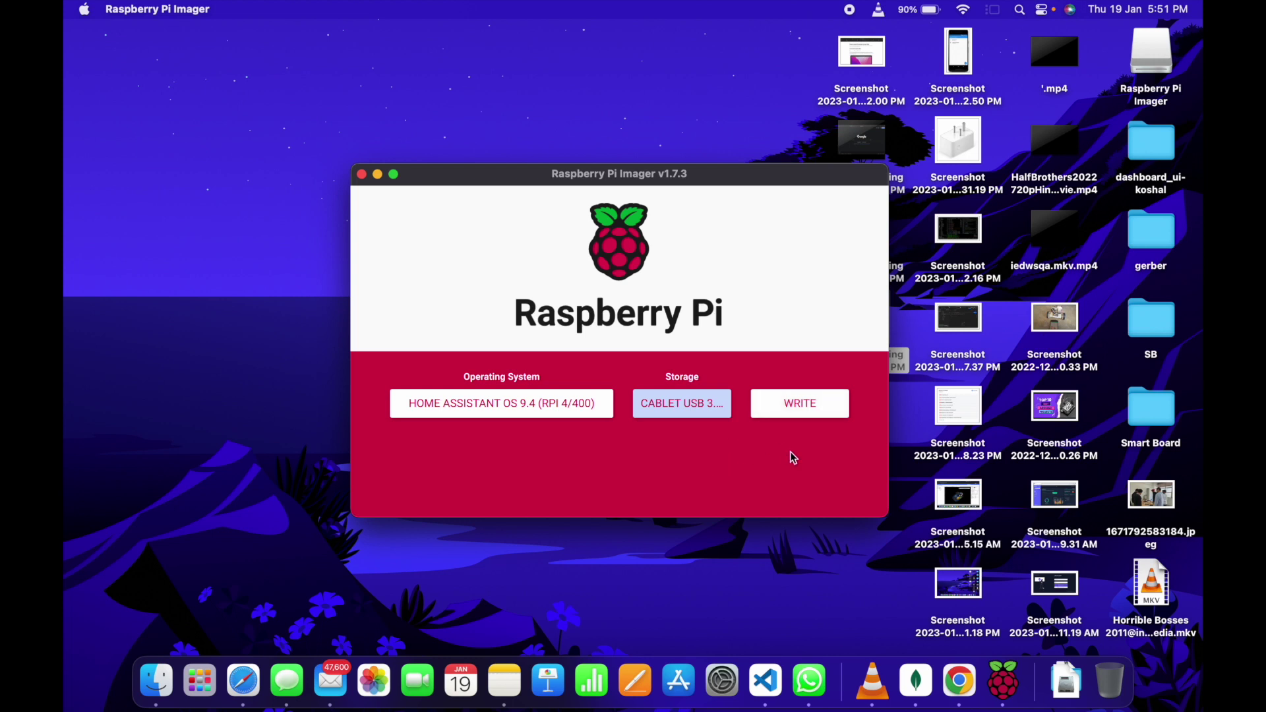
Write the image to the drive, confirming the erase and entering the account password.
left_click(794, 401)
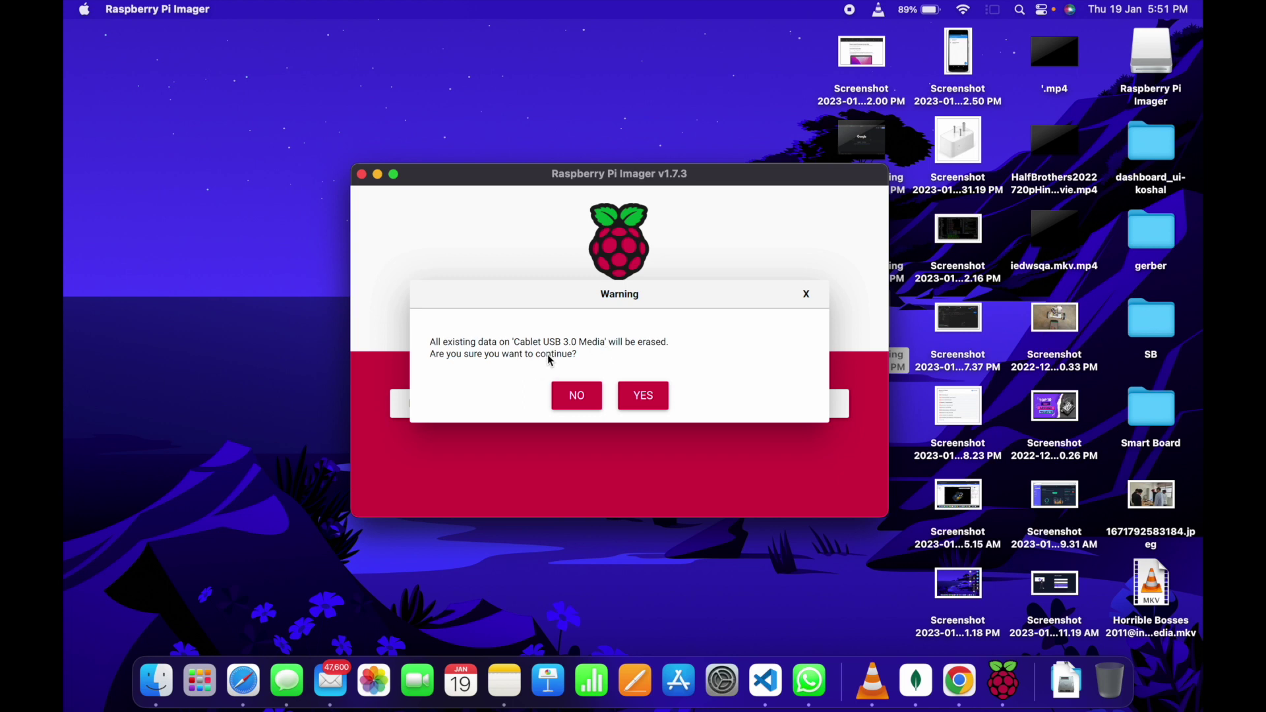
left_click(648, 394)
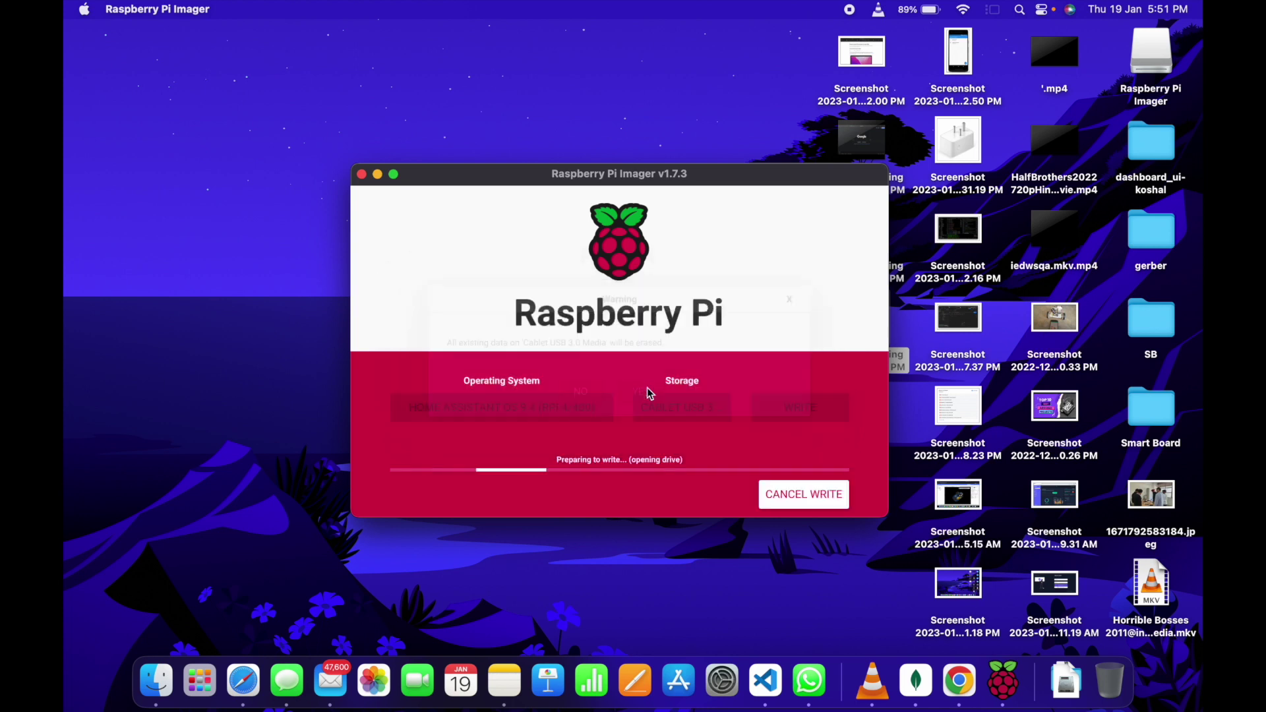
type("**********")
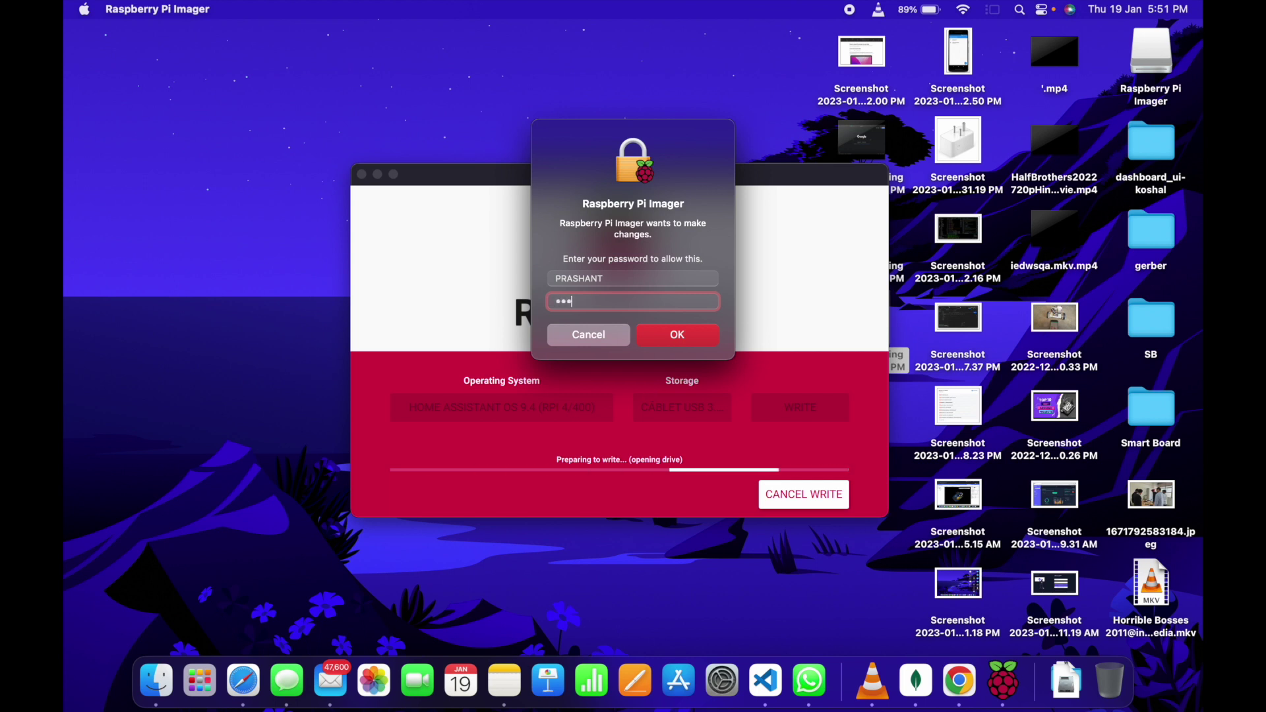
key("Return")
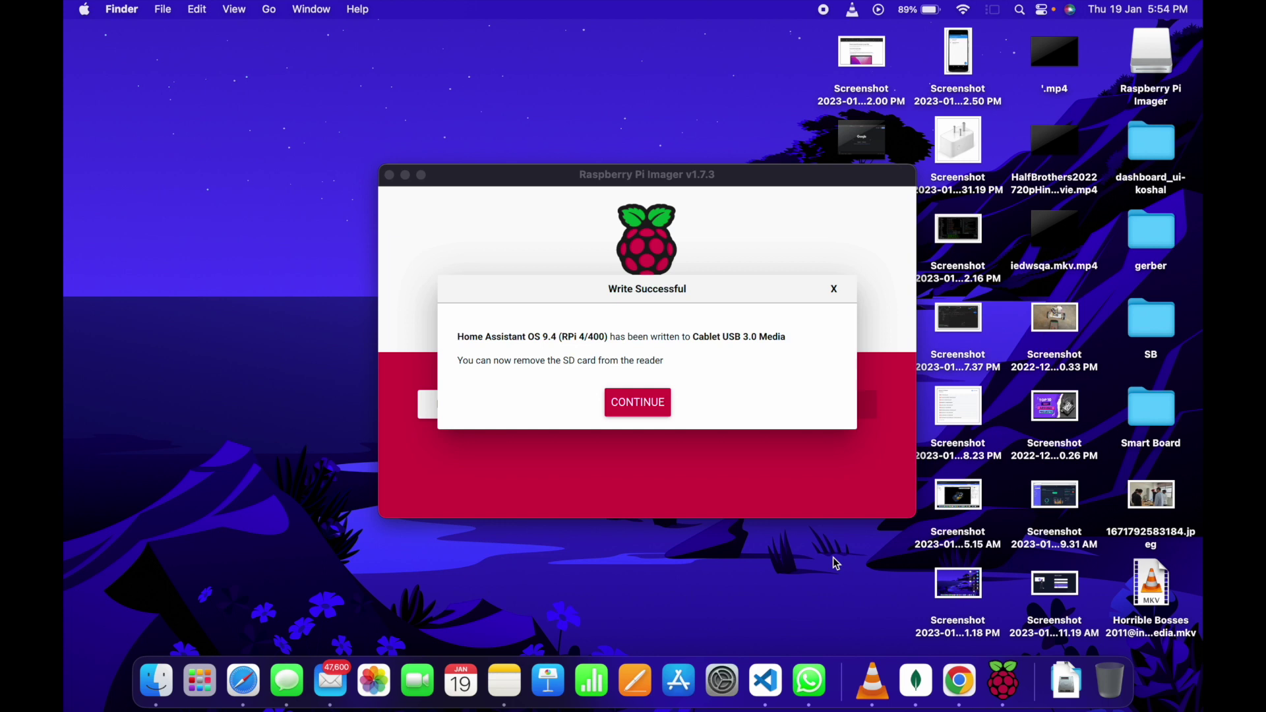
Dismiss the success message, allow the new USB device, and return to the main OS categories.
left_click(695, 452)
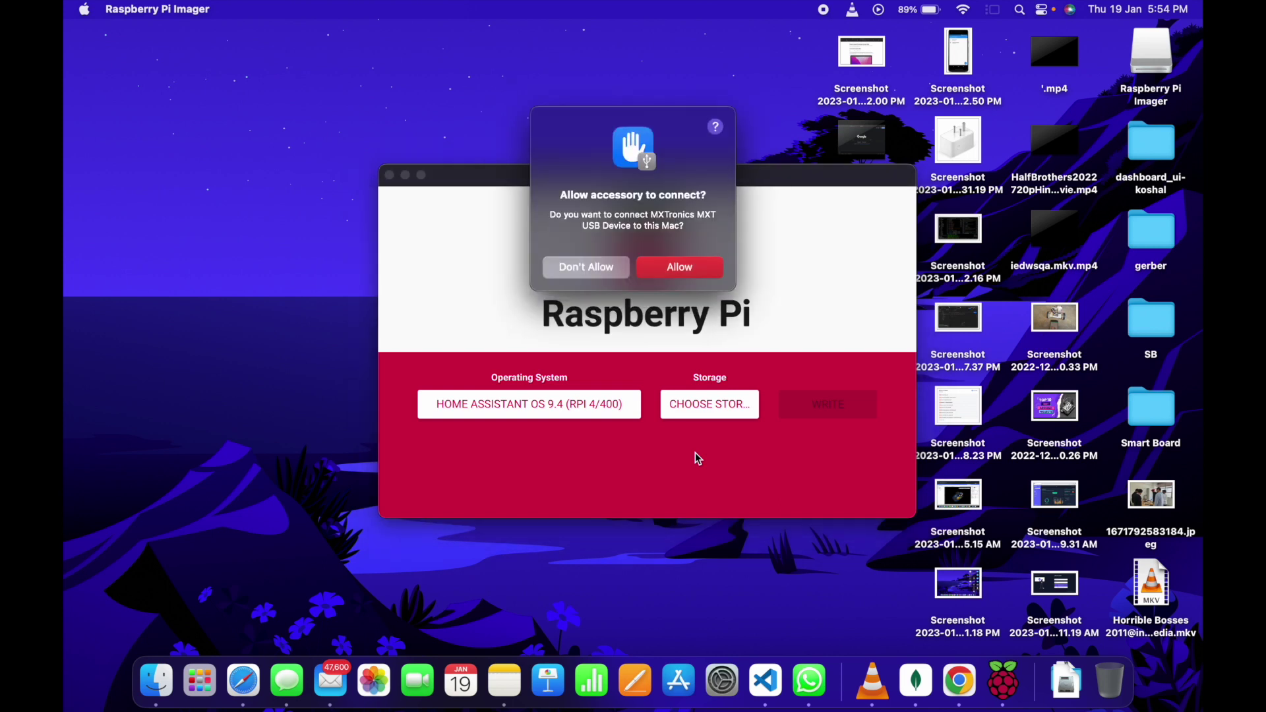
left_click(671, 267)
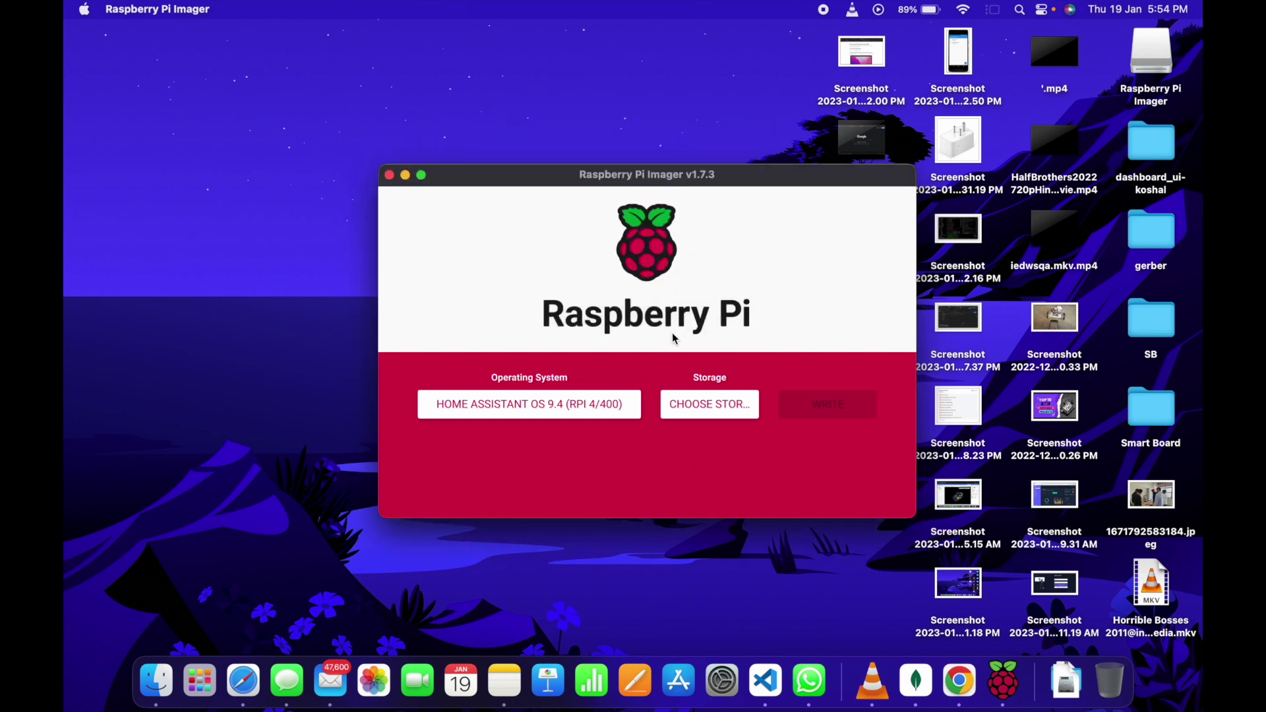
left_click(552, 418)
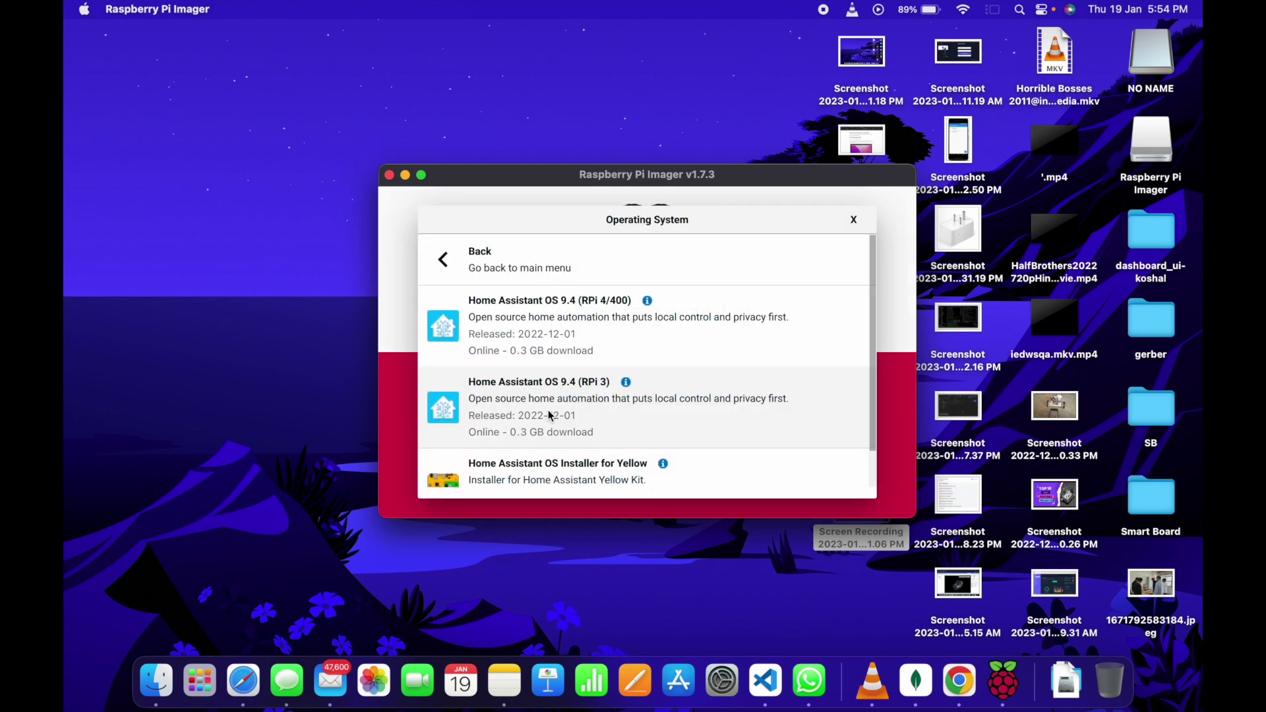
left_click(462, 279)
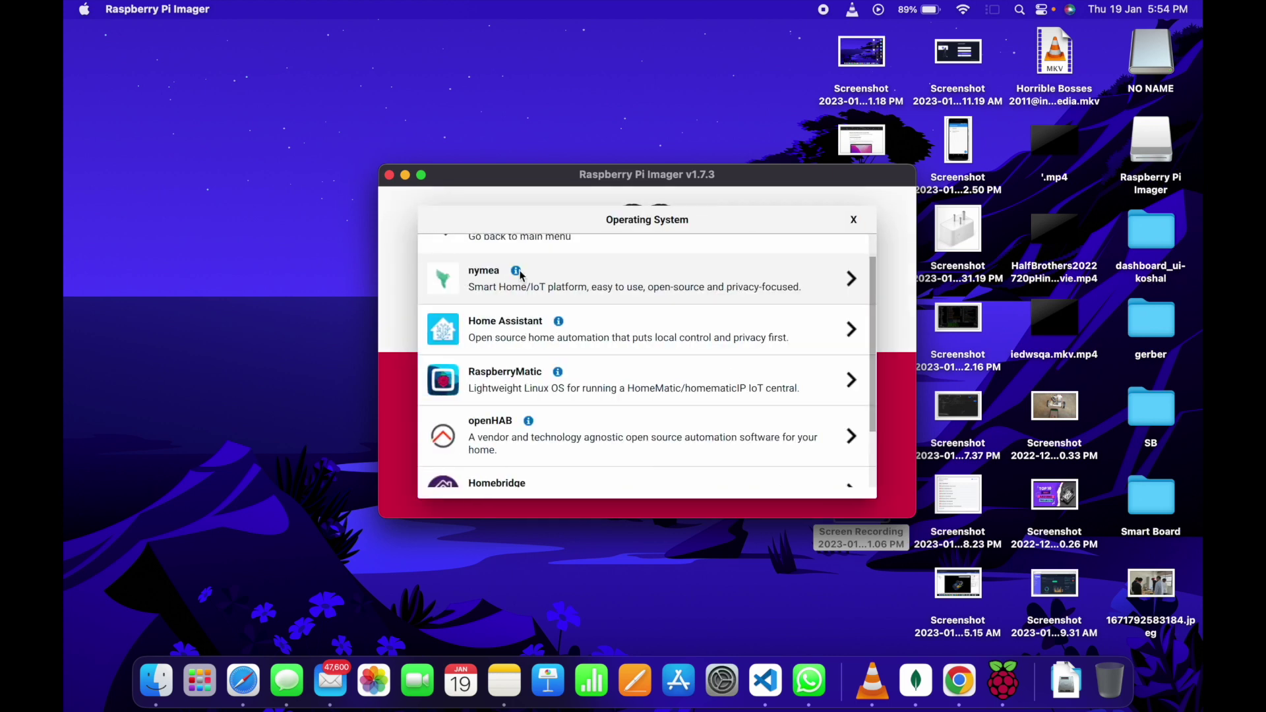
scroll(452, 273, "up", 2)
left_click(456, 260)
left_click(486, 263)
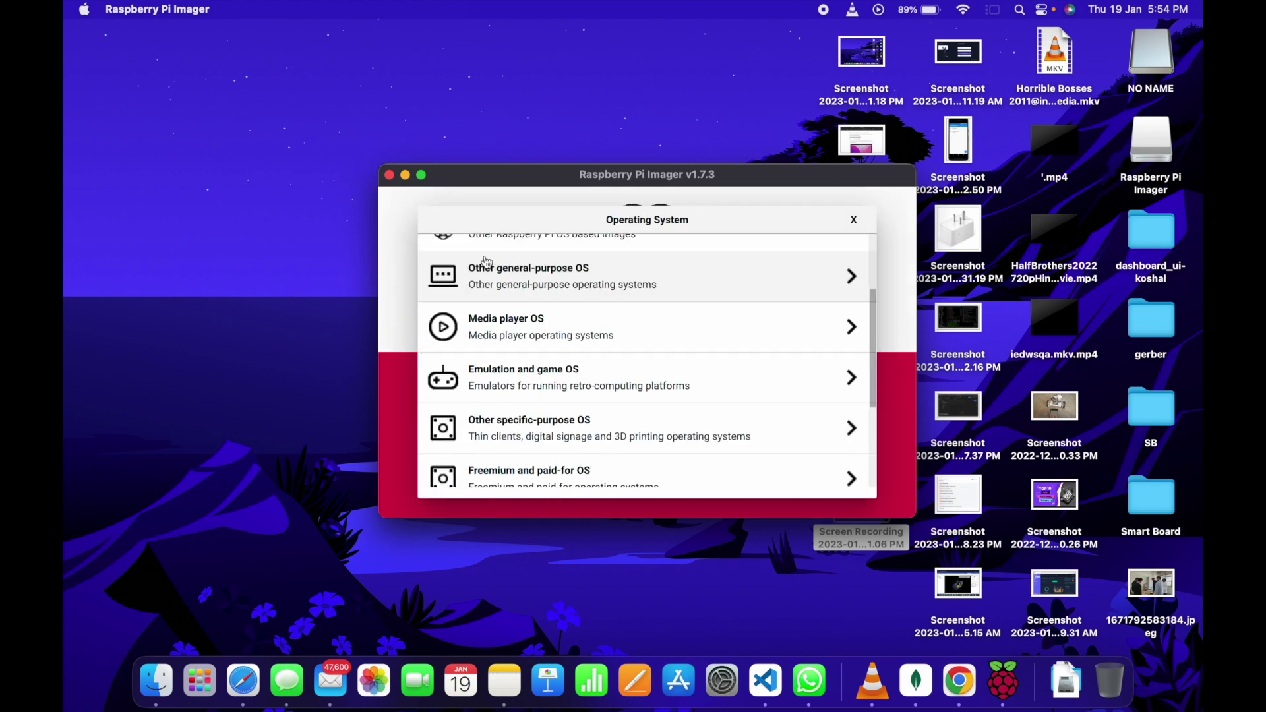
Choose USB Boot from Misc utility images > Bootloader.
scroll(487, 263, "up", 3)
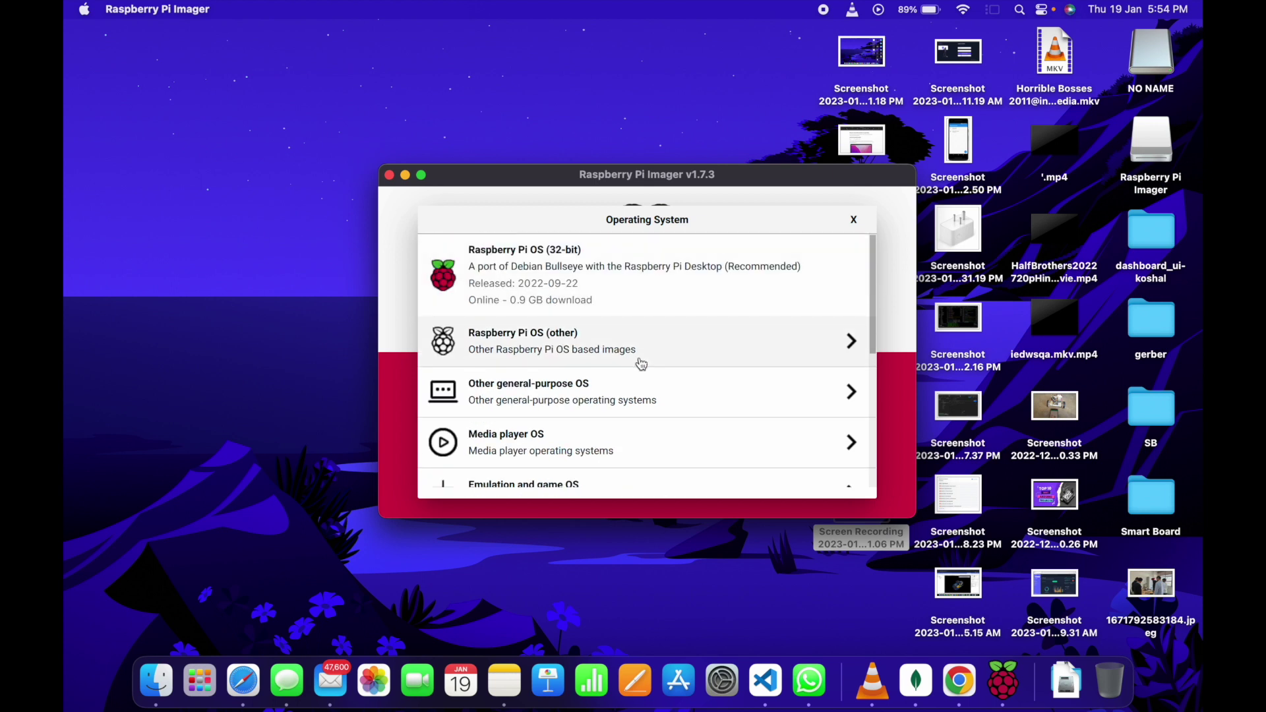
scroll(642, 364, "down", 2)
scroll(642, 363, "down", 6)
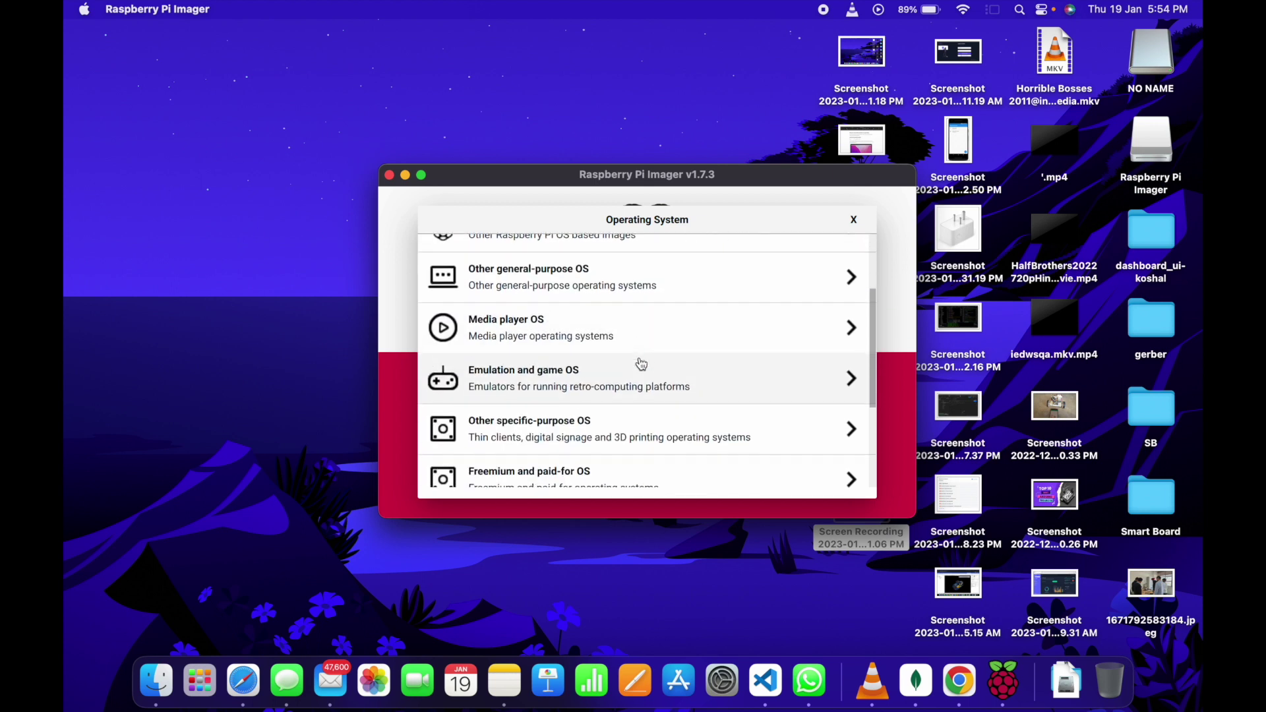
scroll(642, 364, "down", 2)
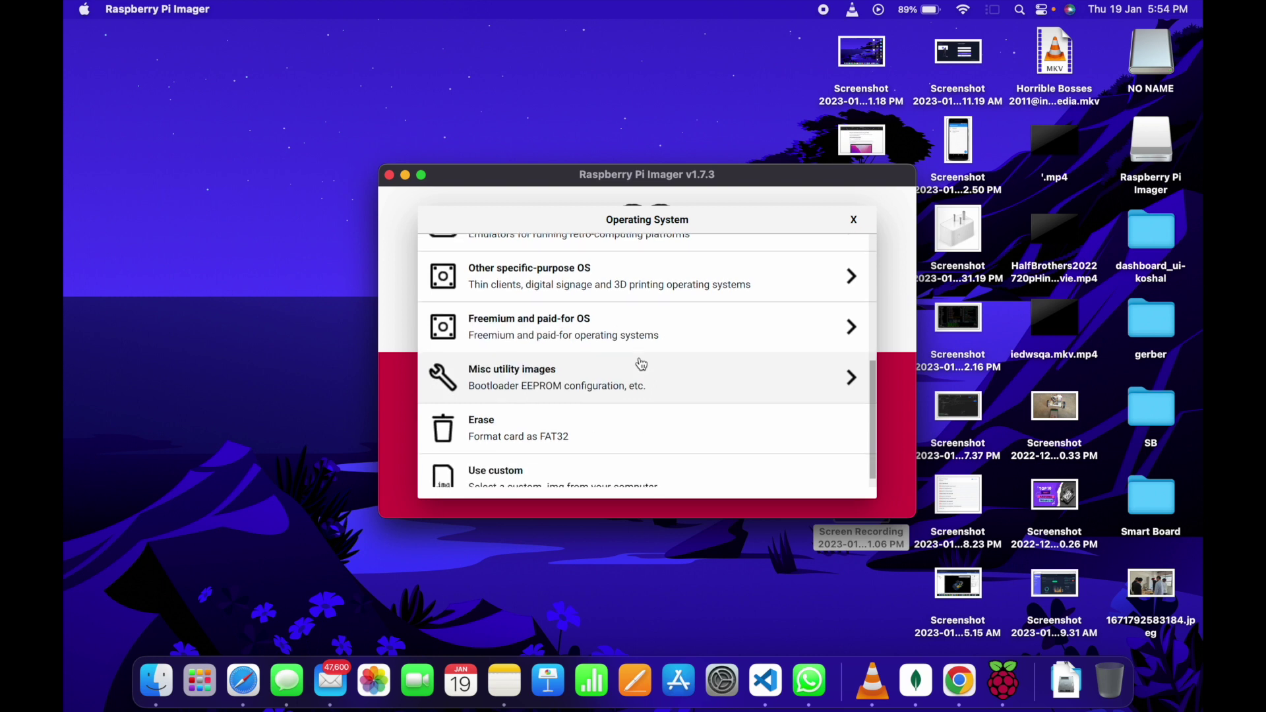
left_click(527, 384)
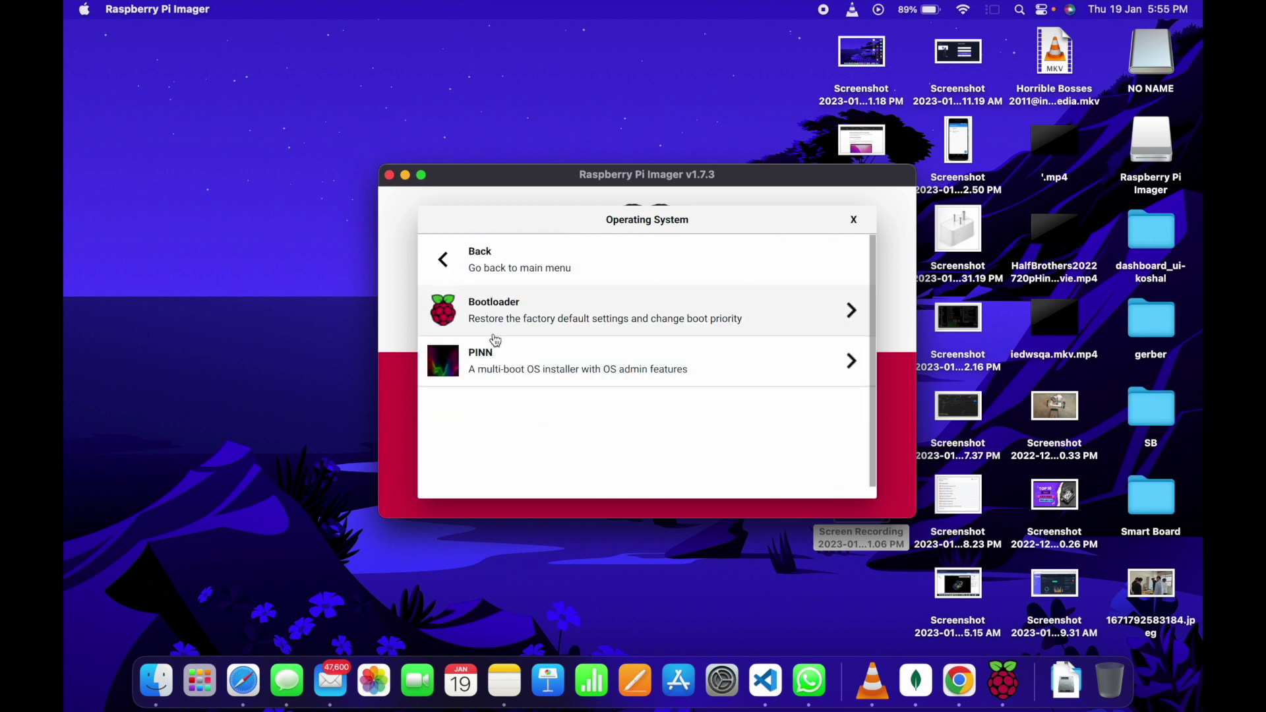
left_click(513, 322)
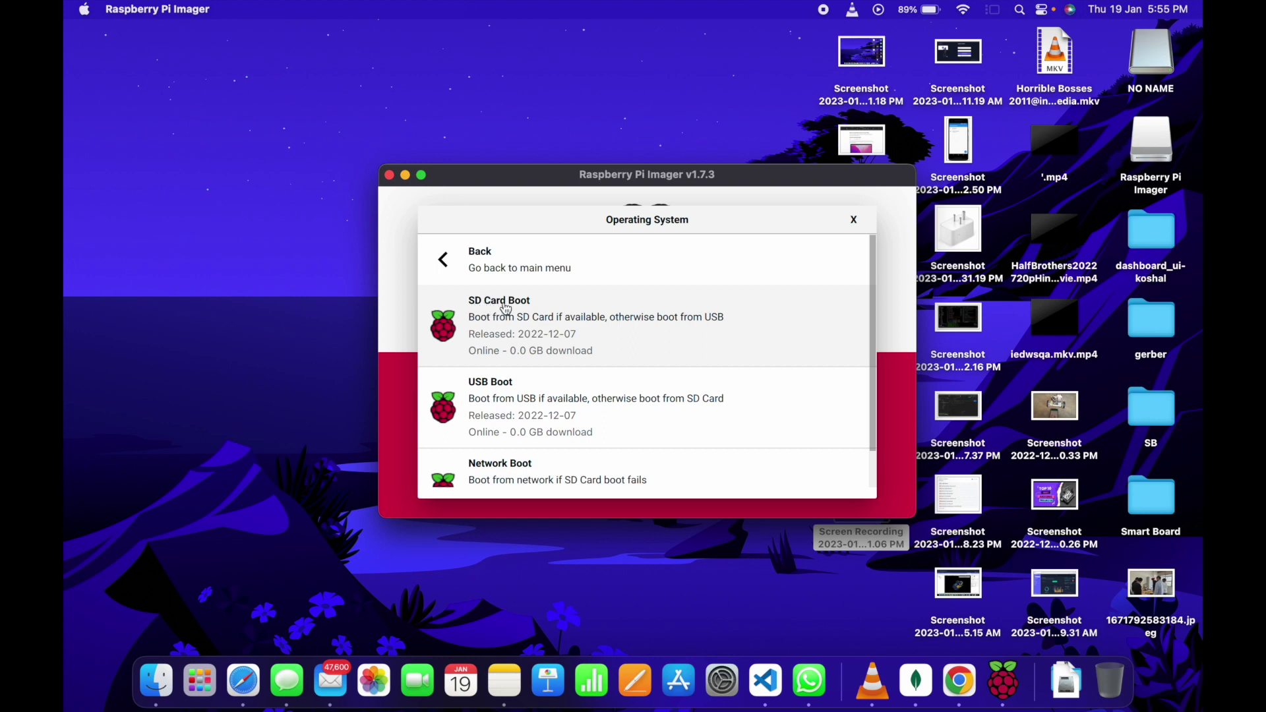
scroll(587, 360, "down", 1)
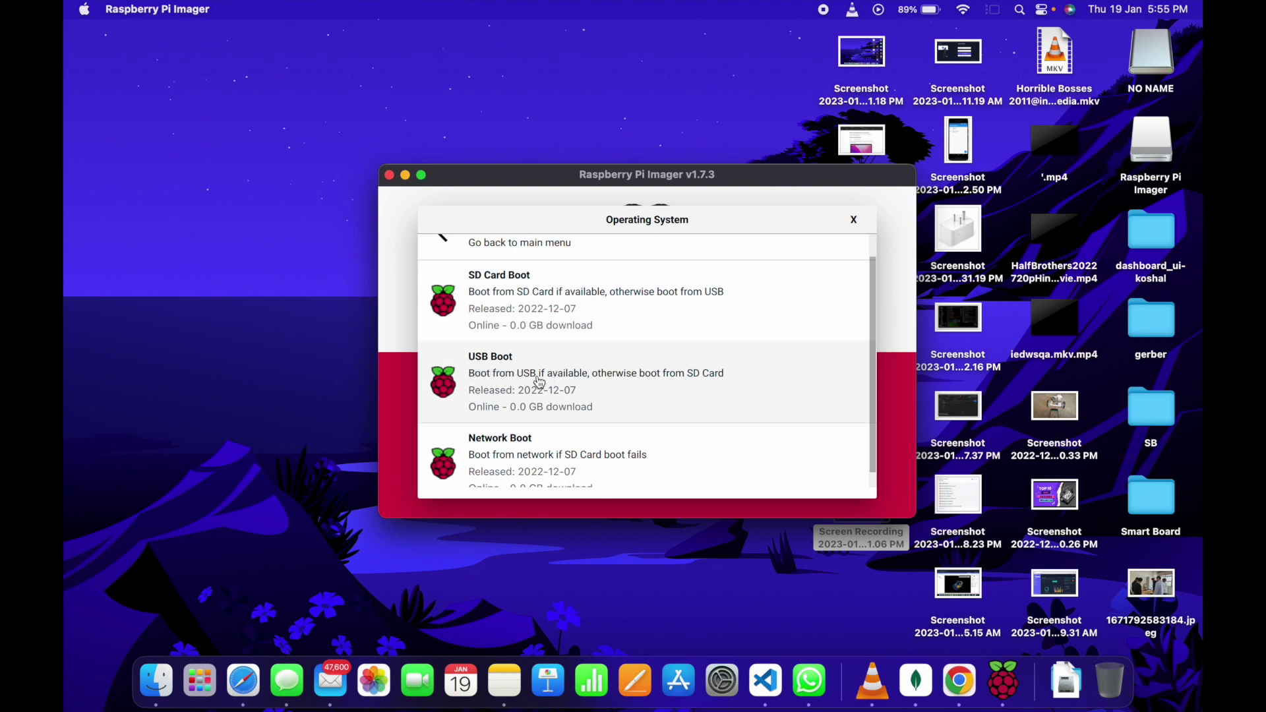
left_click(537, 381)
Write USB Boot to the MXT-USB drive, confirming the erase and entering the Mac password.
left_click(648, 405)
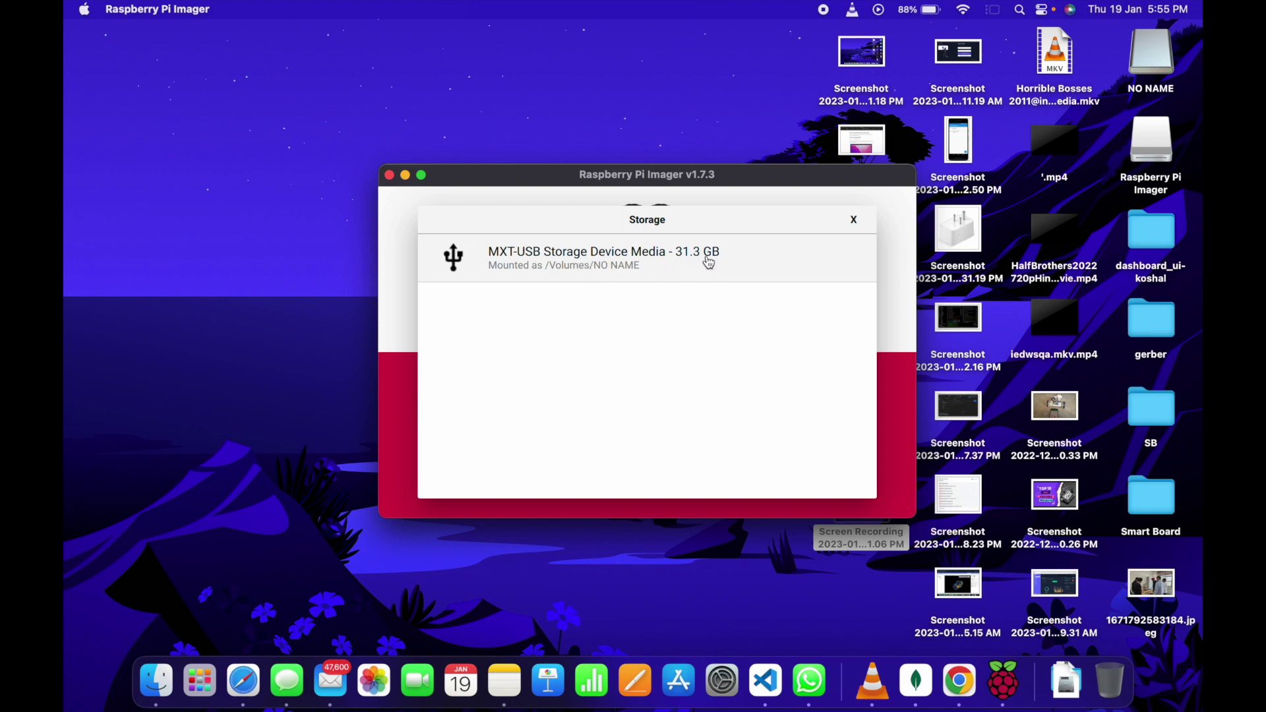
left_click(653, 268)
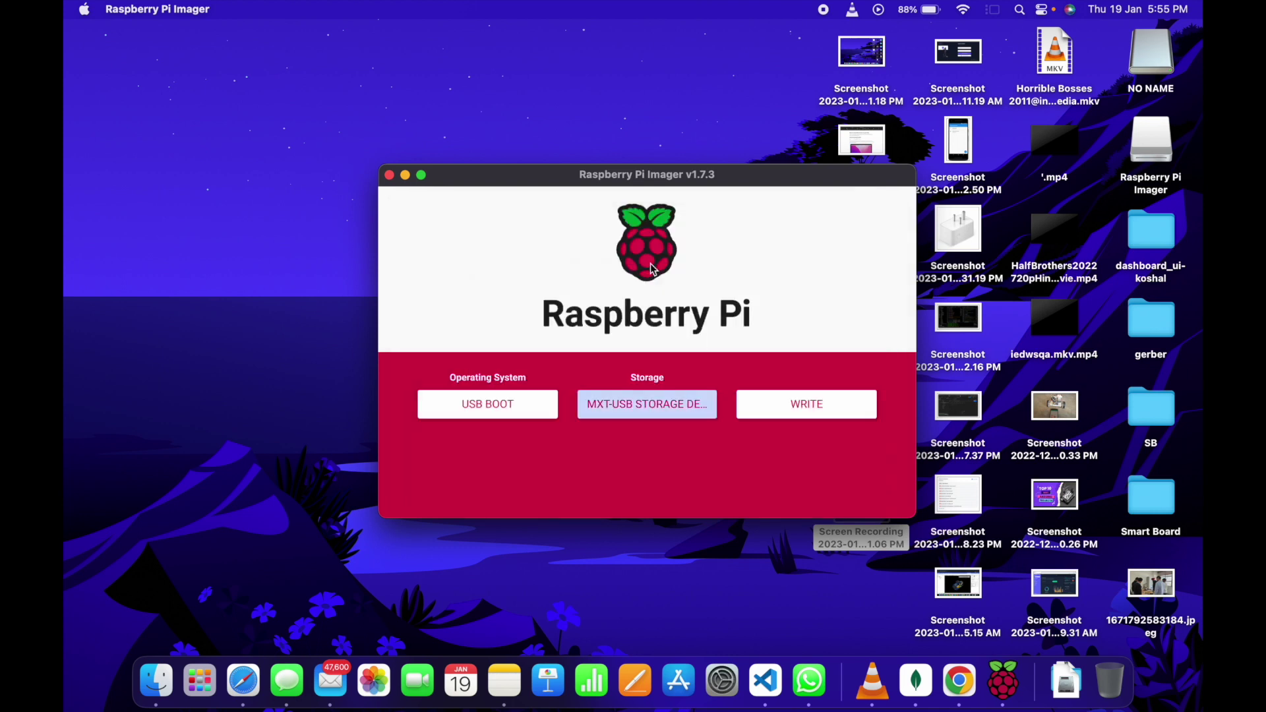
left_click(808, 407)
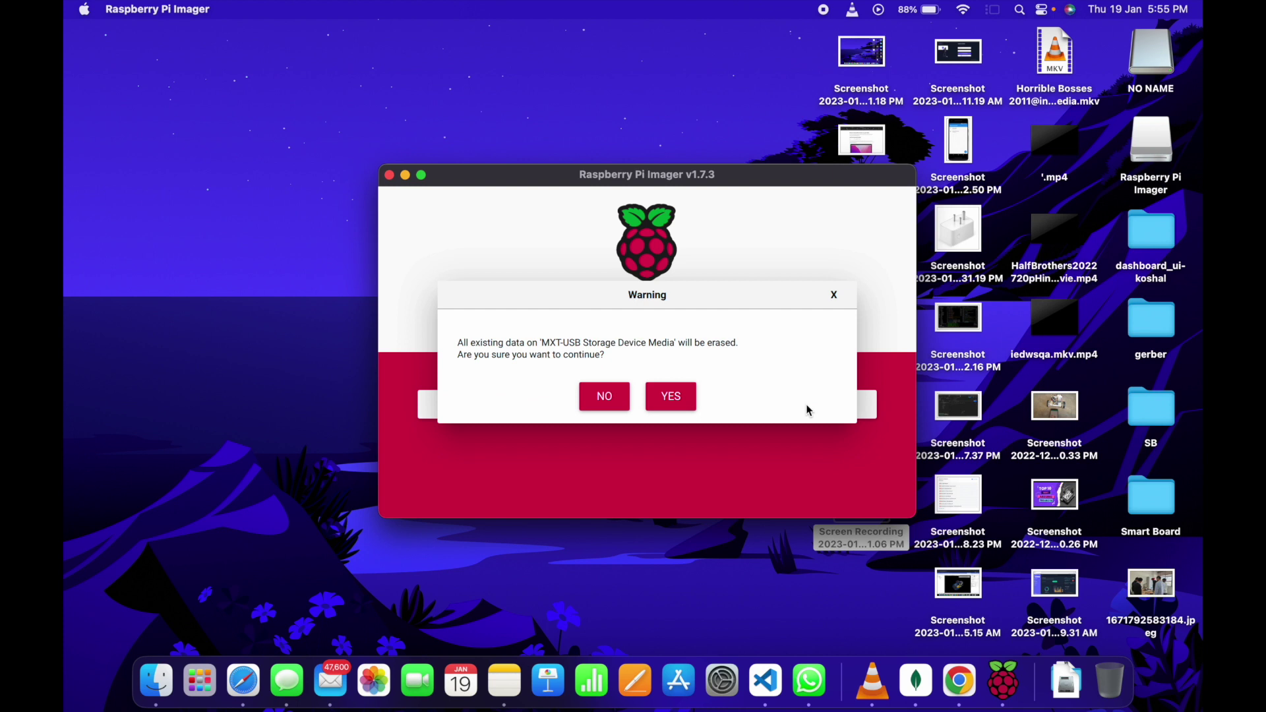
left_click(677, 401)
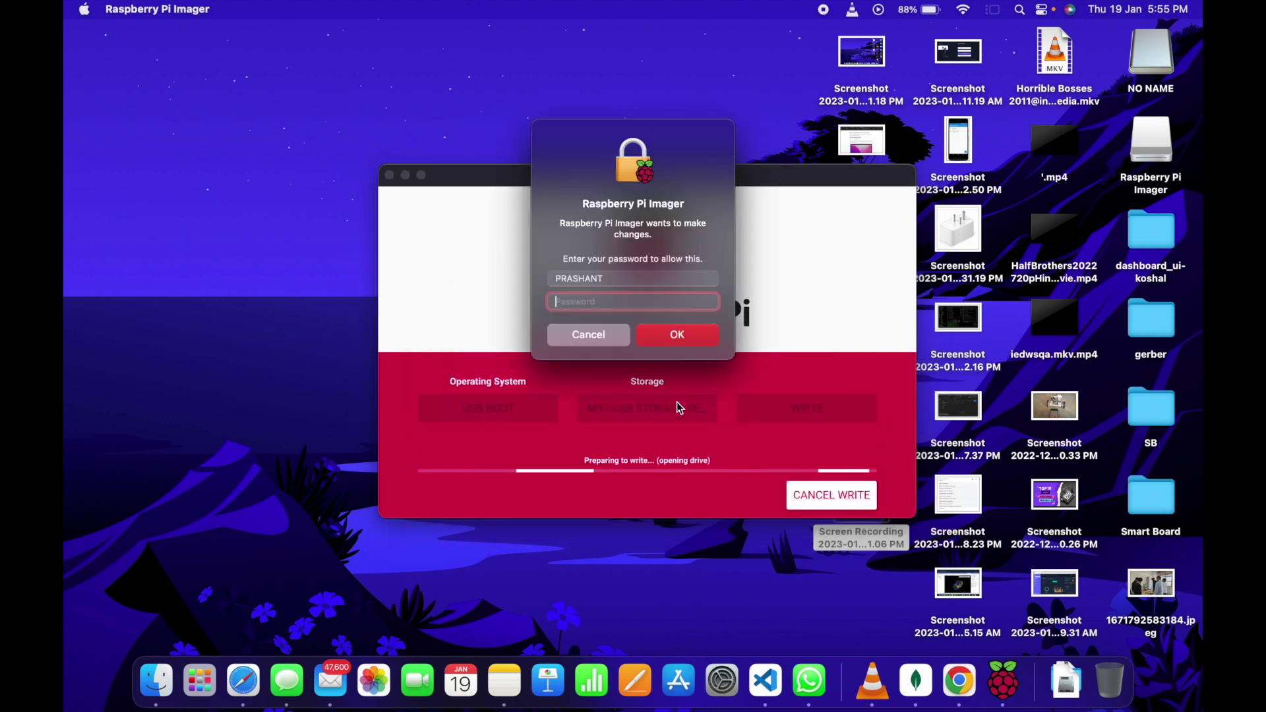
type("•••••")
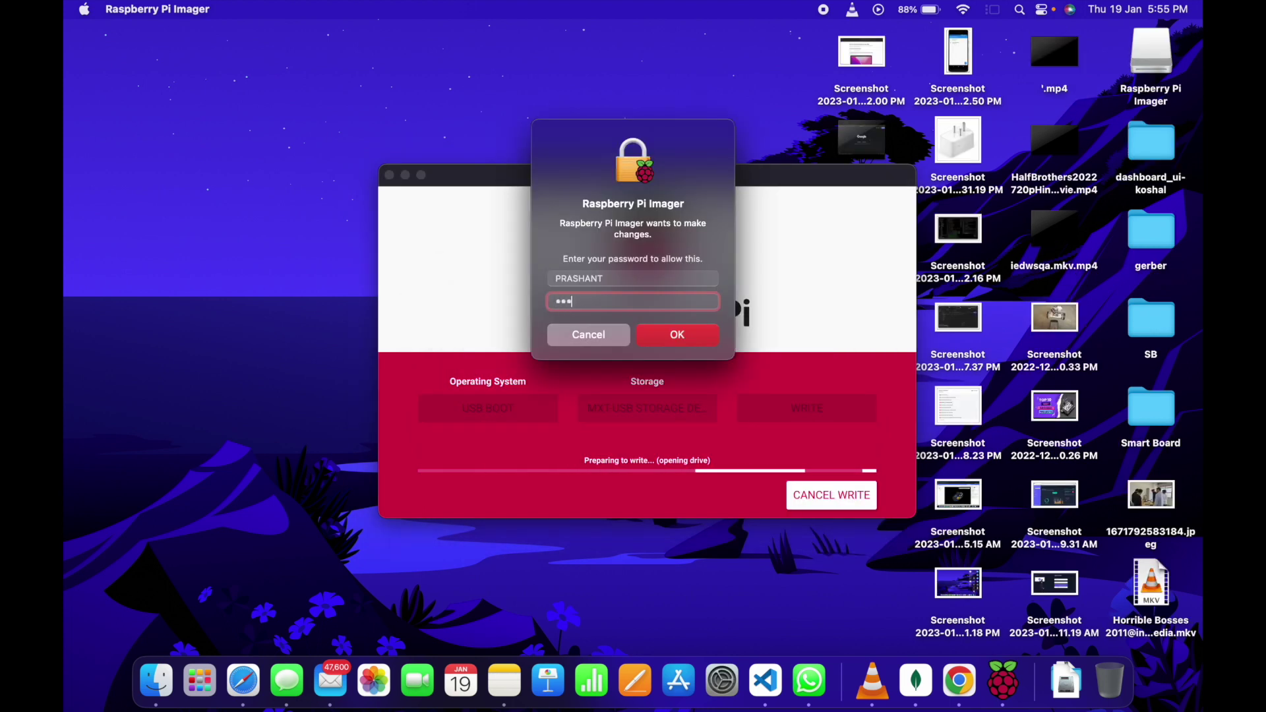
type("•••••")
key("Return")
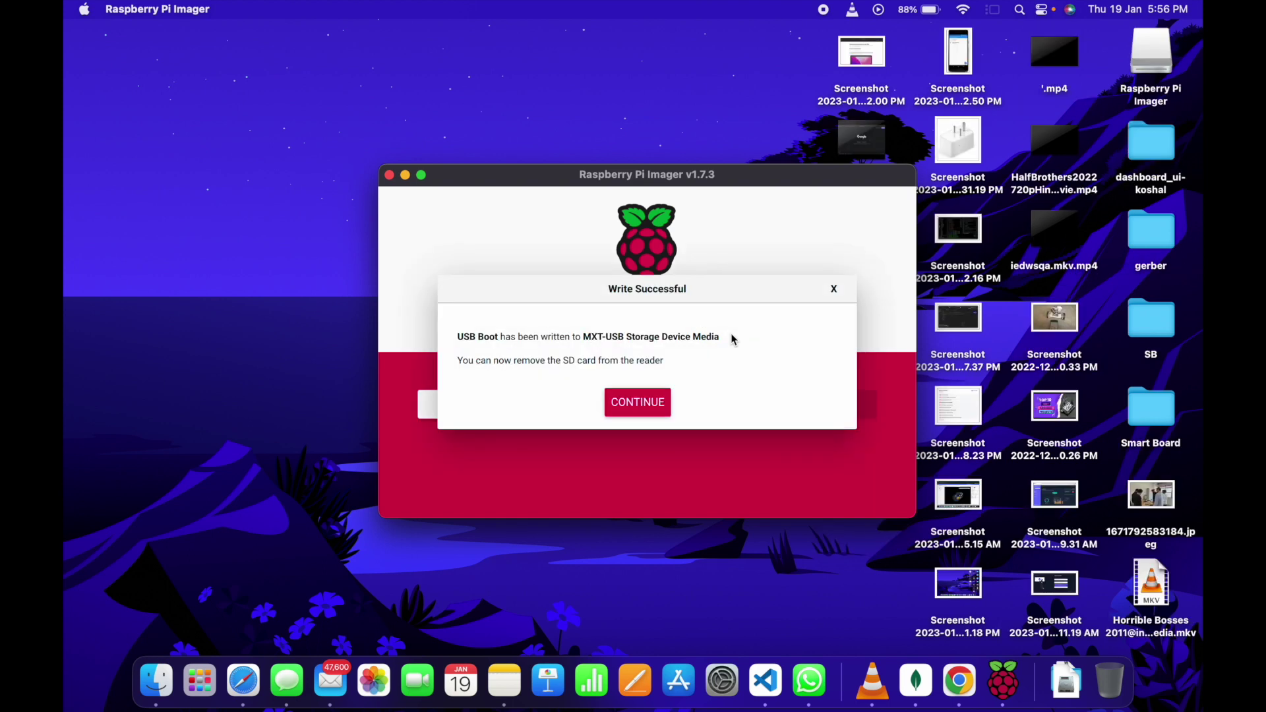
Dismiss the Write Successful message once USB Boot finishes writing to MXT-USB.
left_click(642, 399)
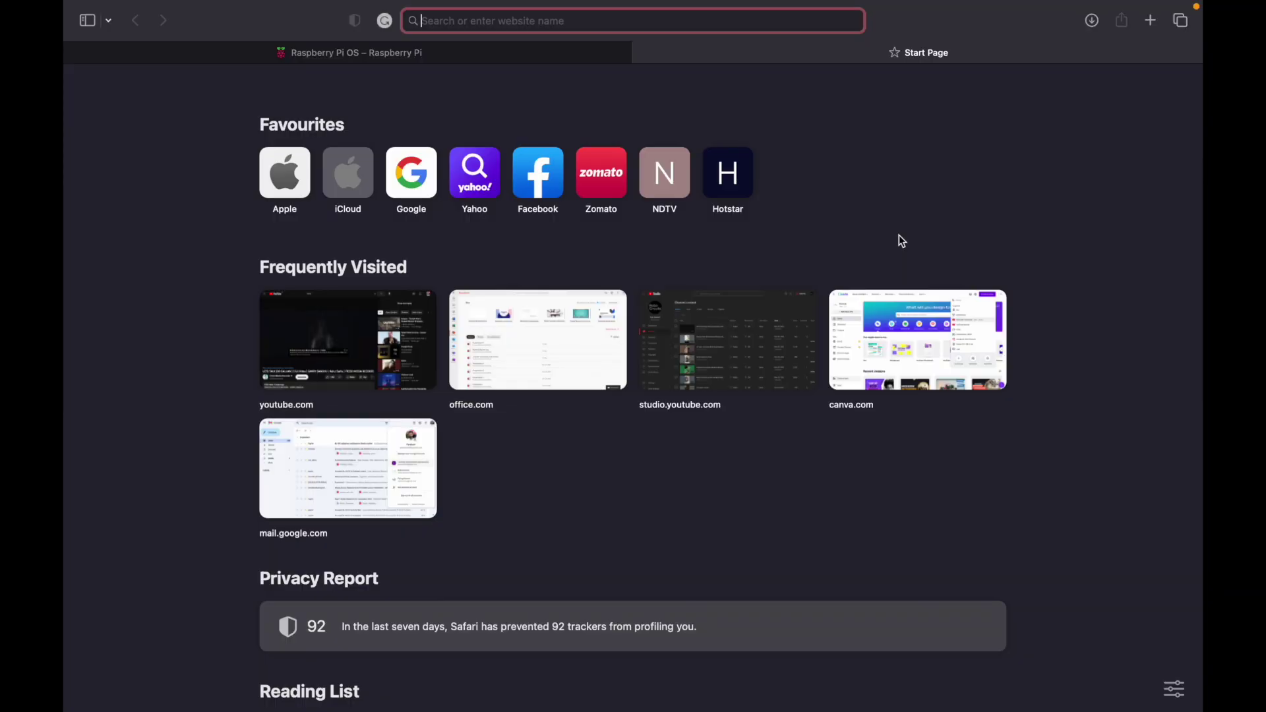
Load homeassistant.local:8123 in the new Safari tab.
type("ho")
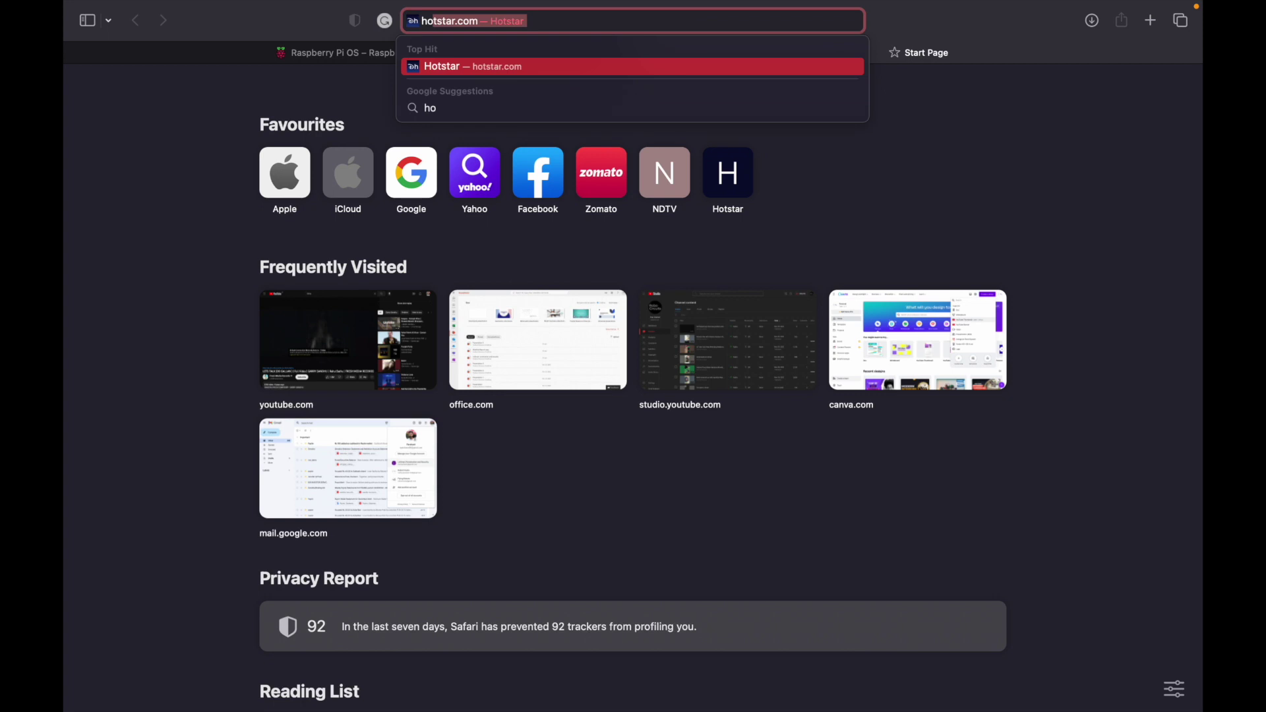
type("meassi")
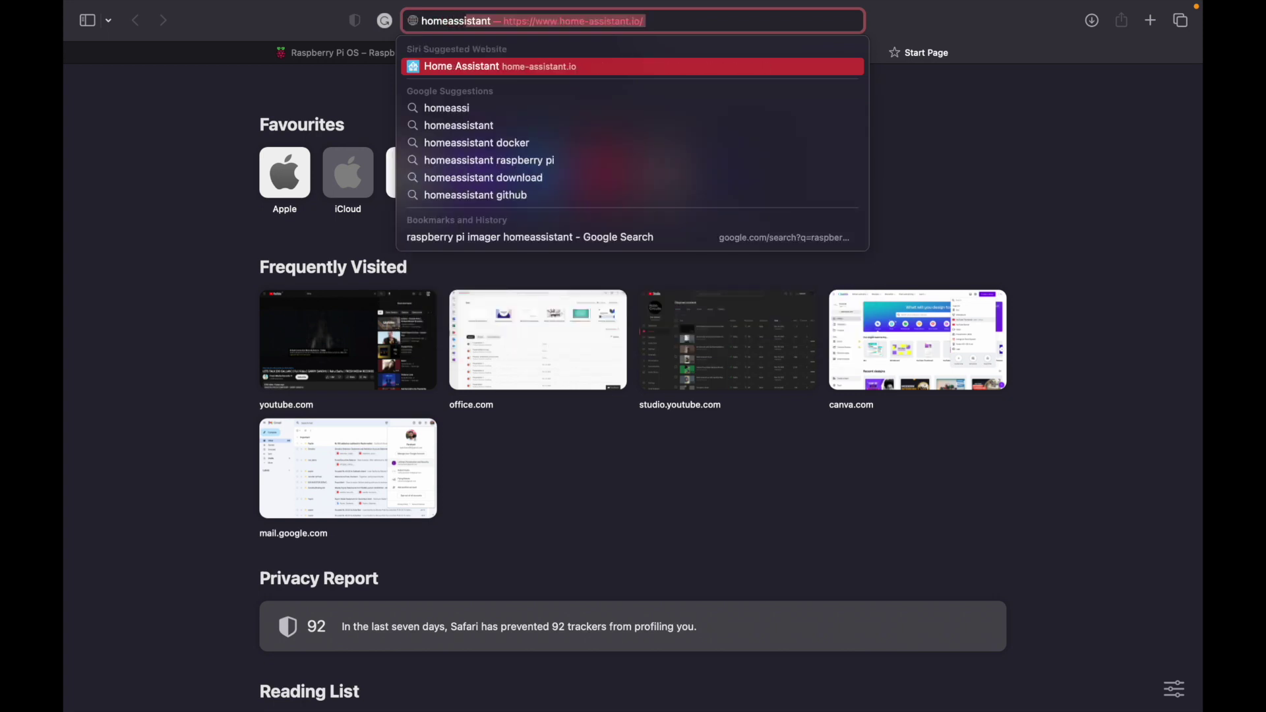
type("stant")
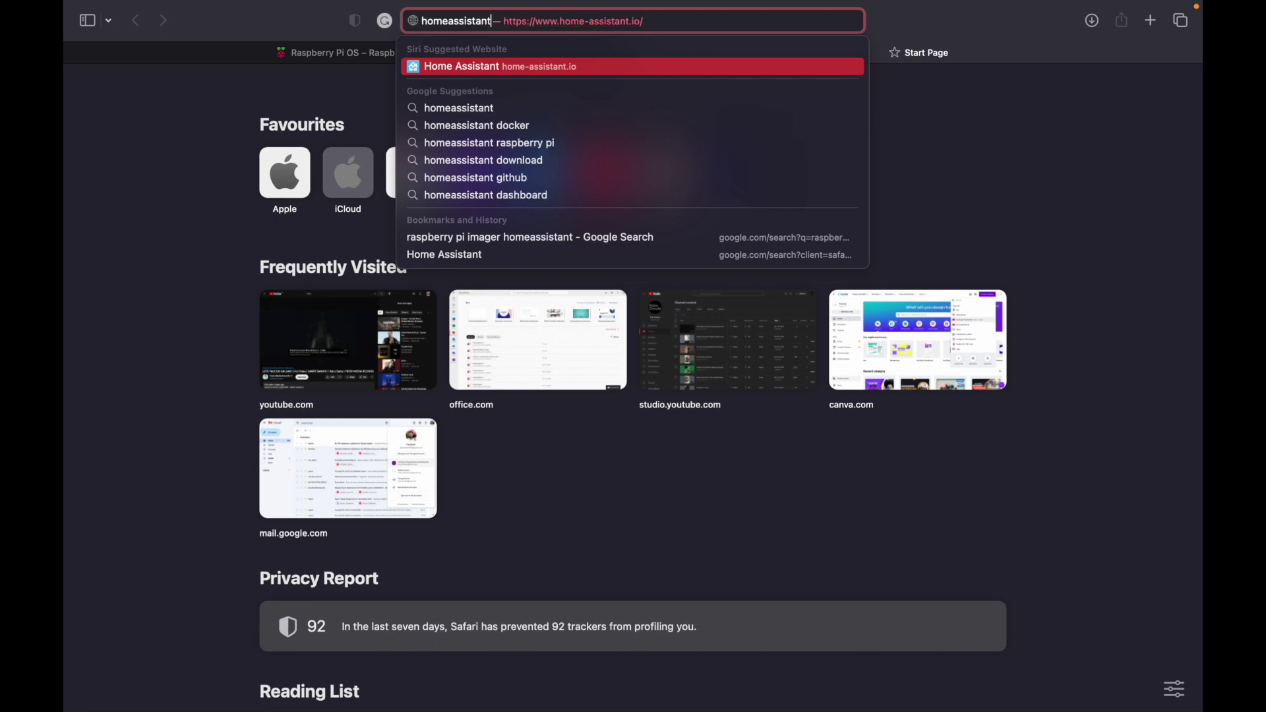
type("tant.local")
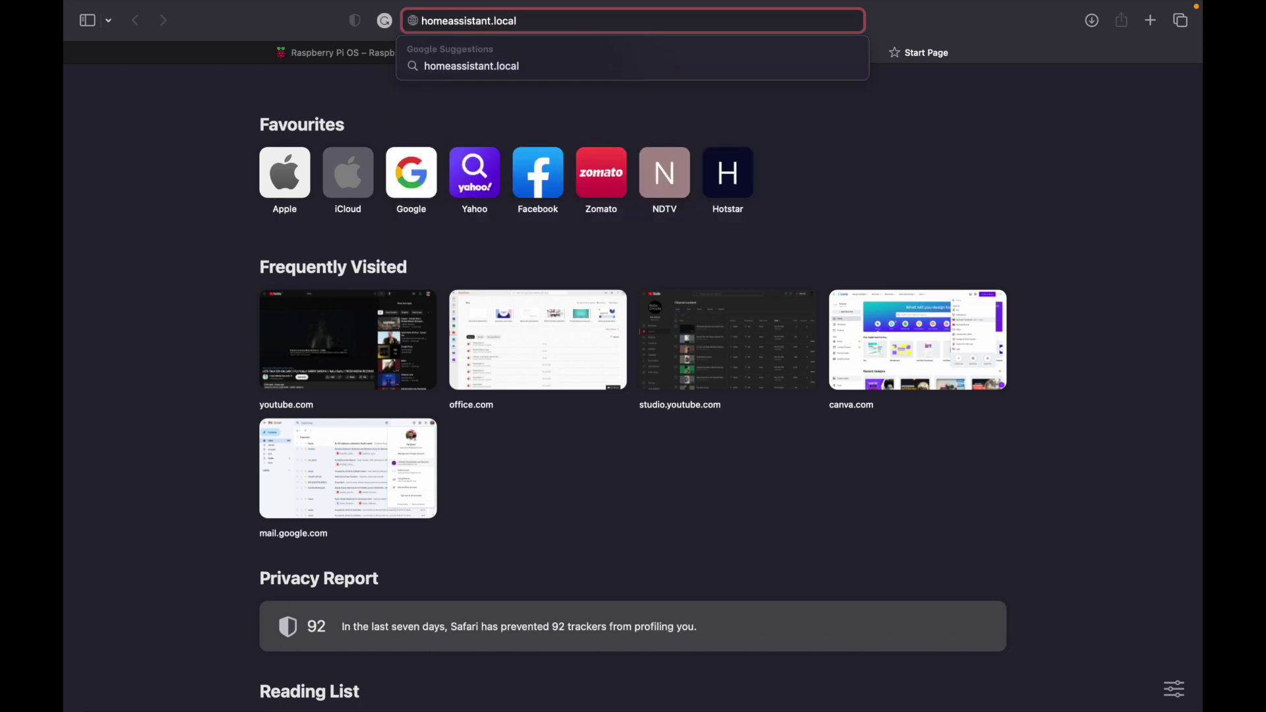
type("8123")
key("Return")
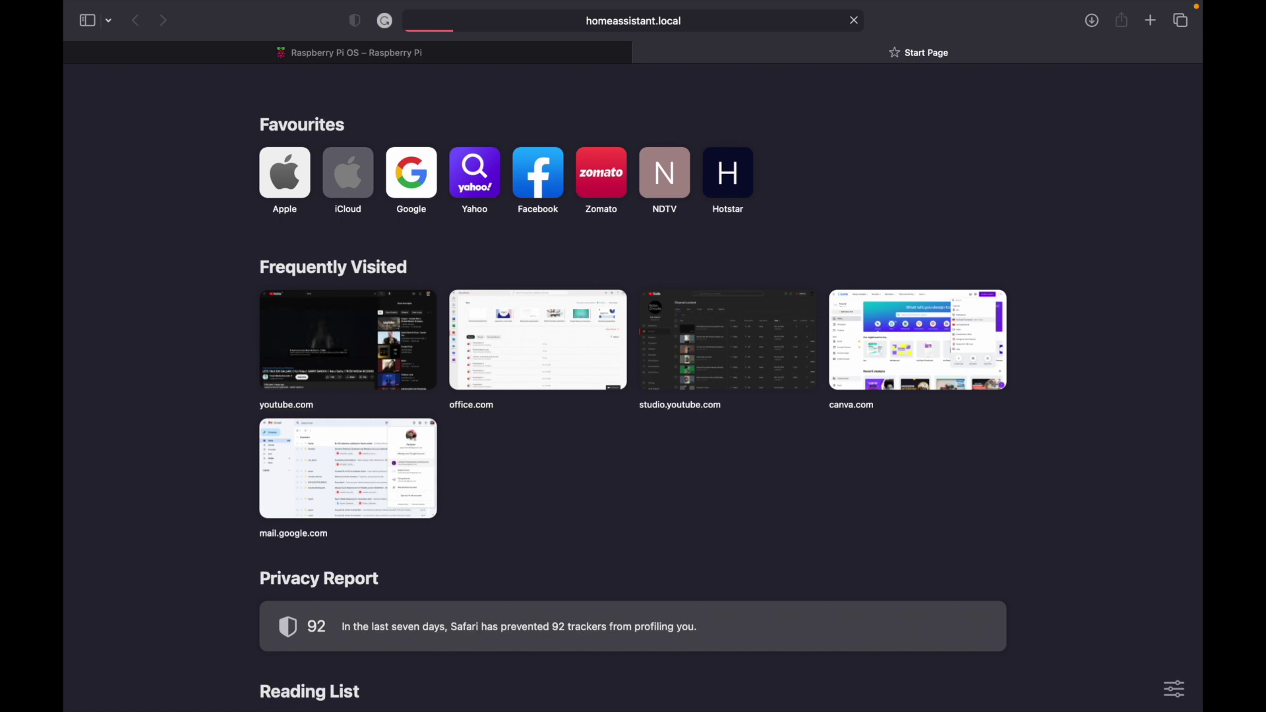
mouse_move(1084, 5)
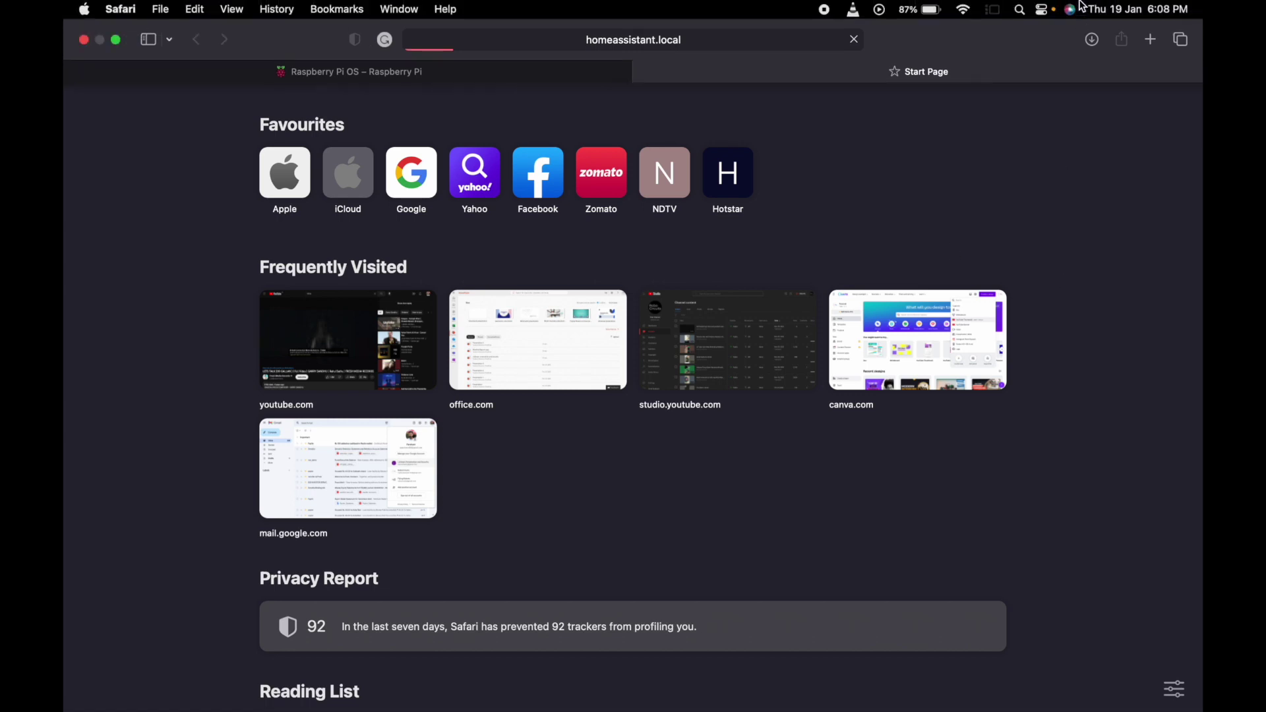
Connect the Mac's Wi-Fi to the KUTIC 5G network.
left_click(969, 10)
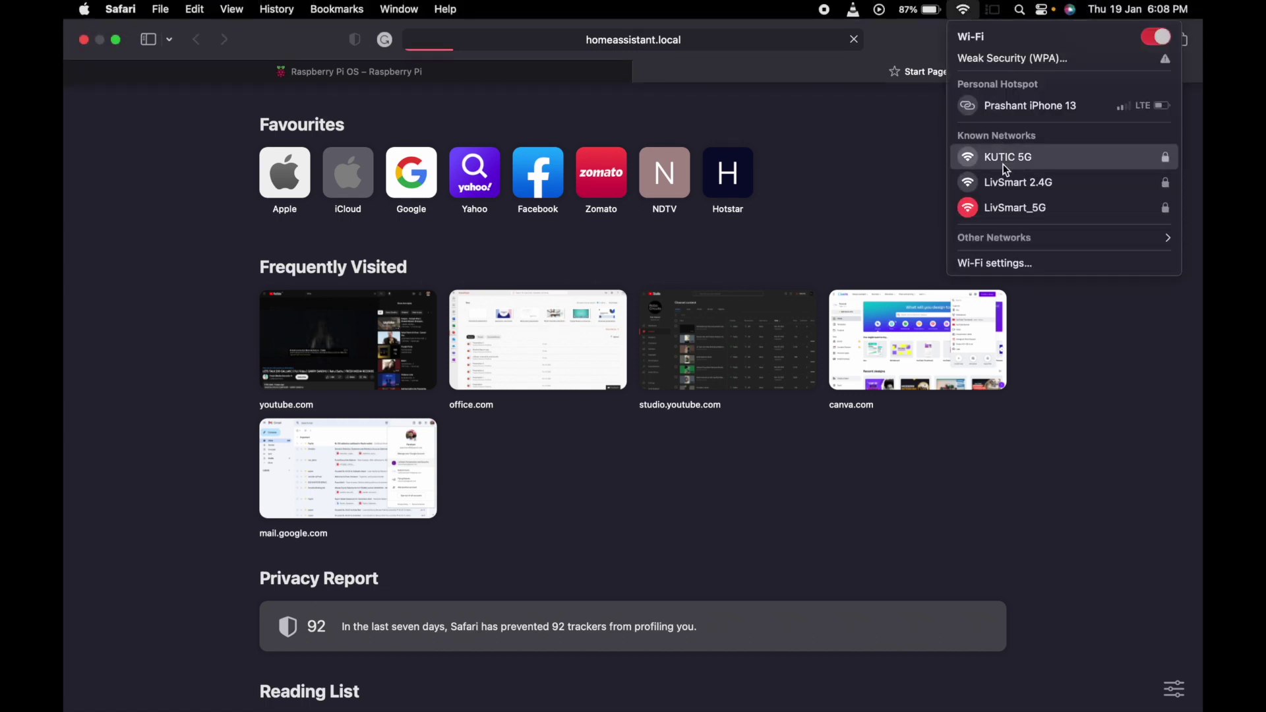
left_click(987, 157)
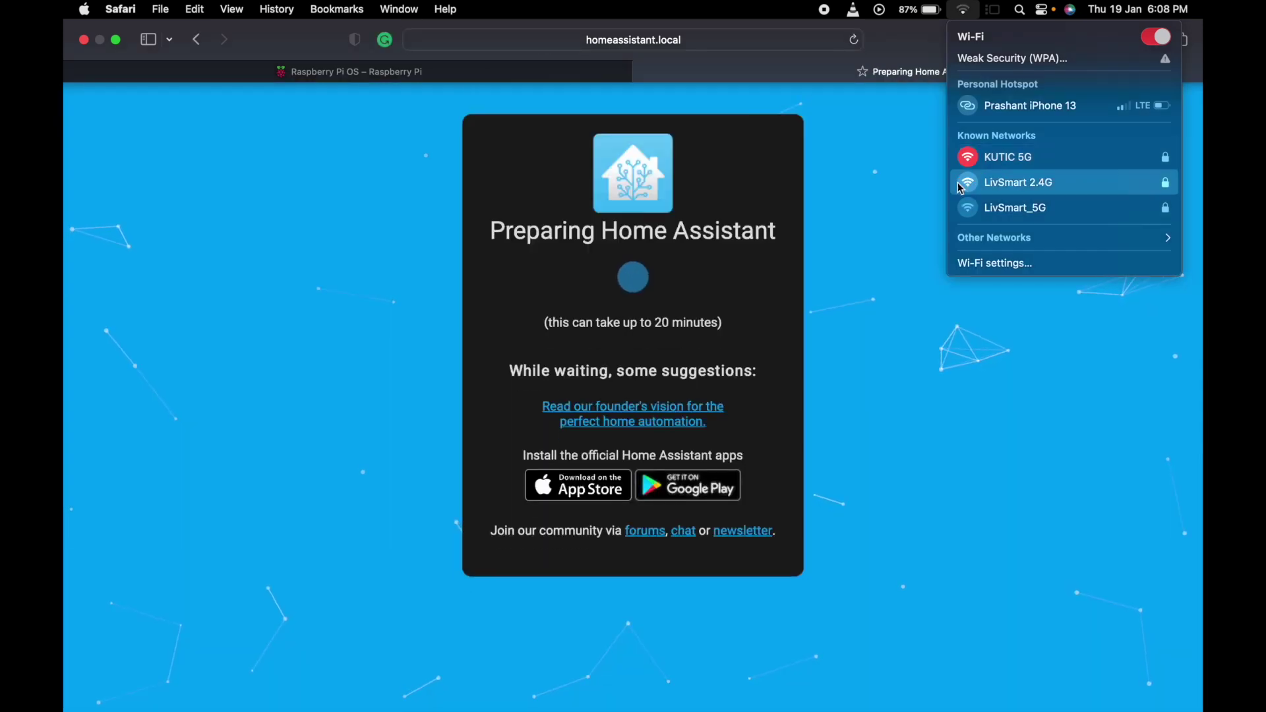
left_click(902, 276)
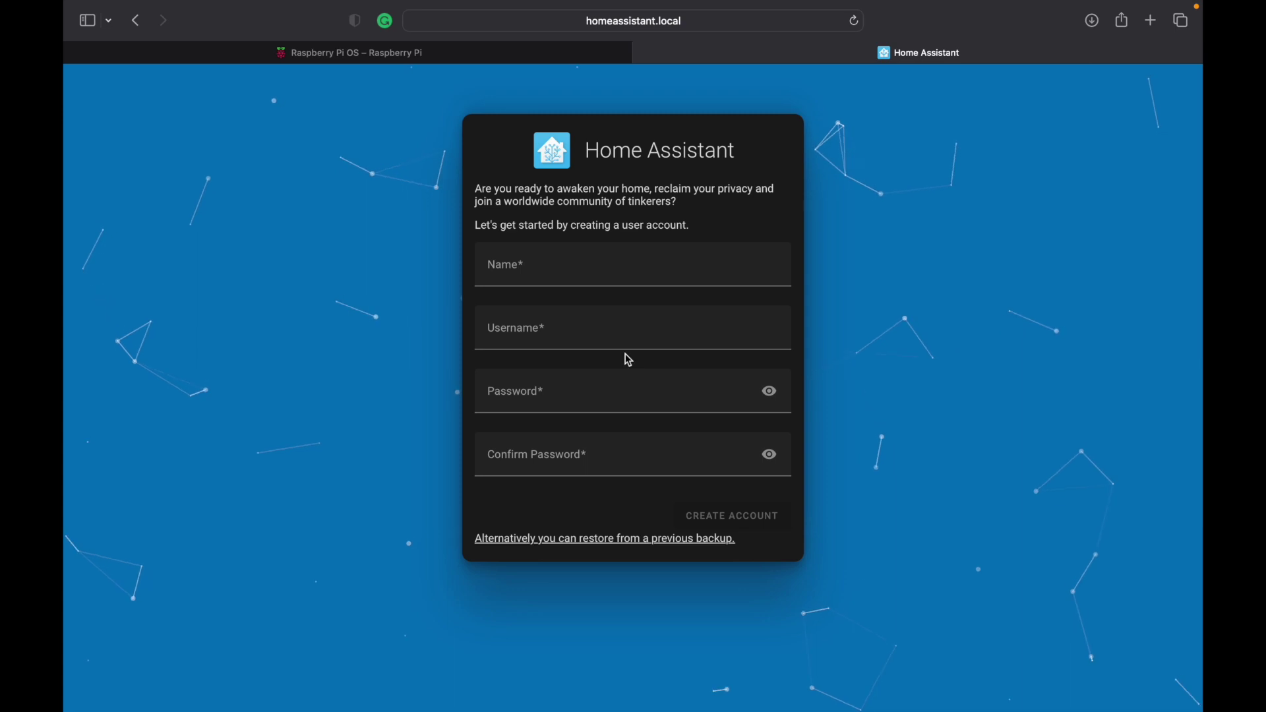
Create the owner account named 'myhome', entering the password twice.
left_click(517, 265)
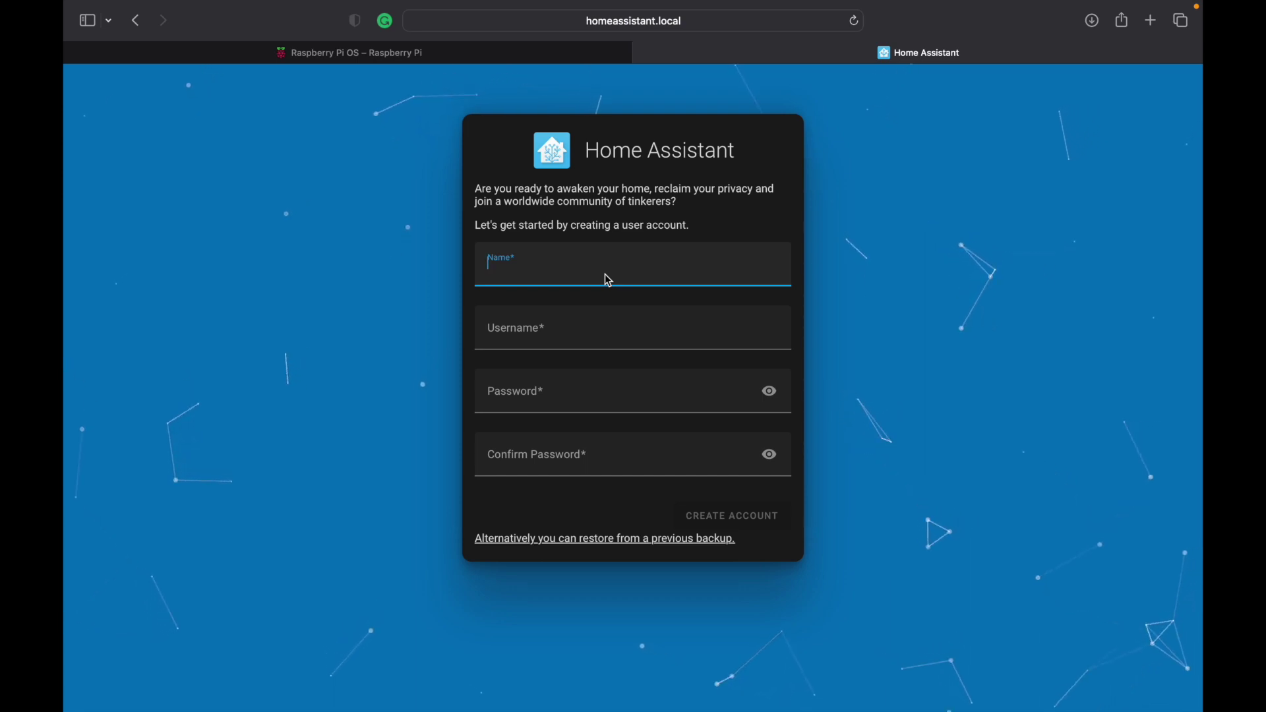
type("myhome")
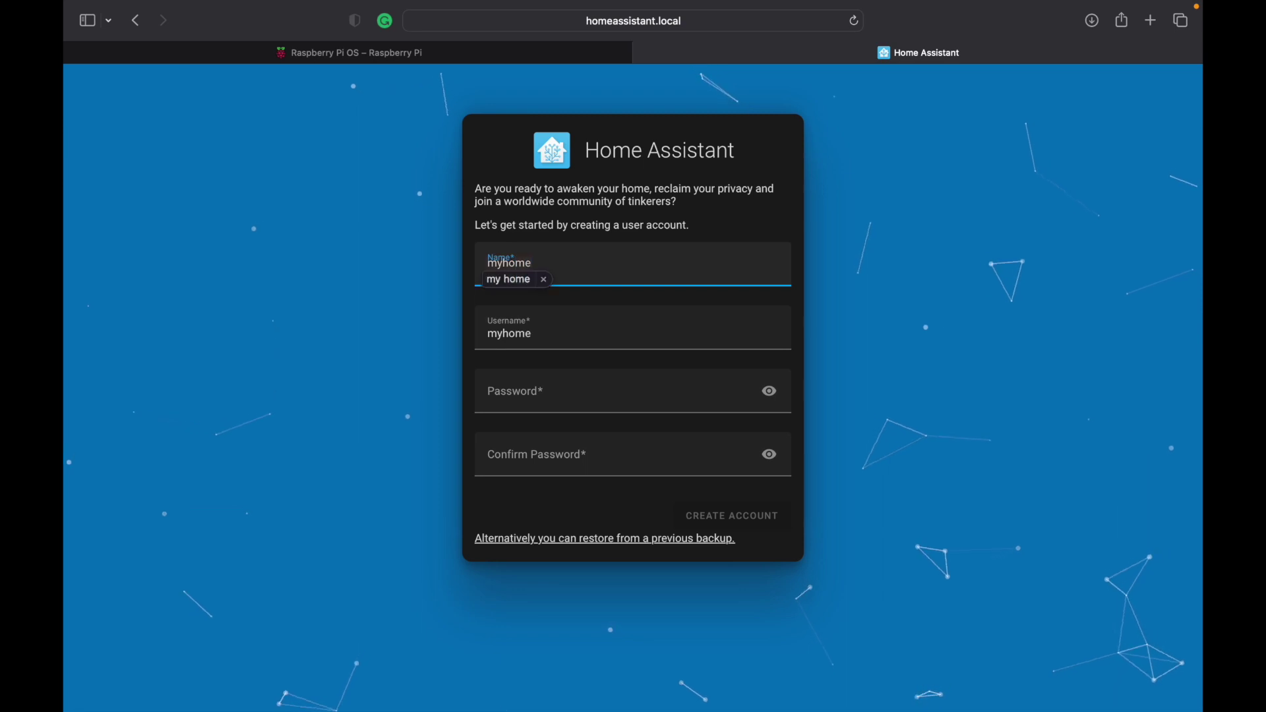
key("Tab")
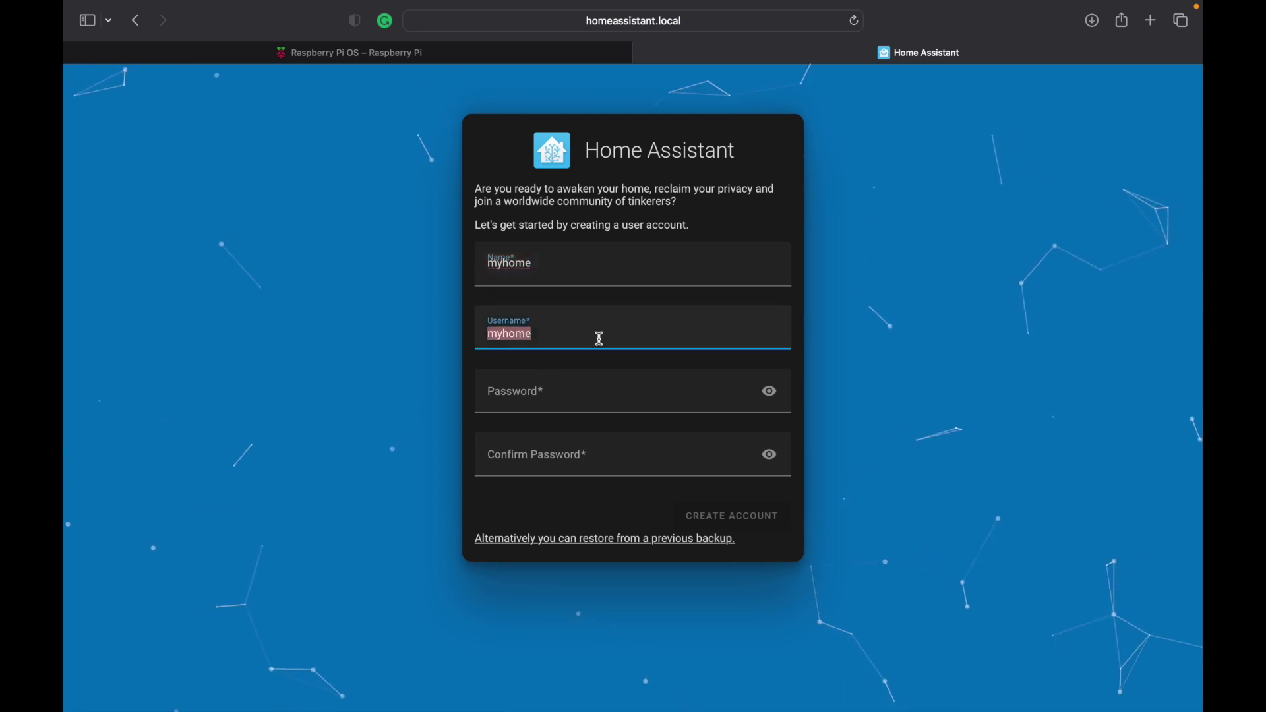
left_click(560, 386)
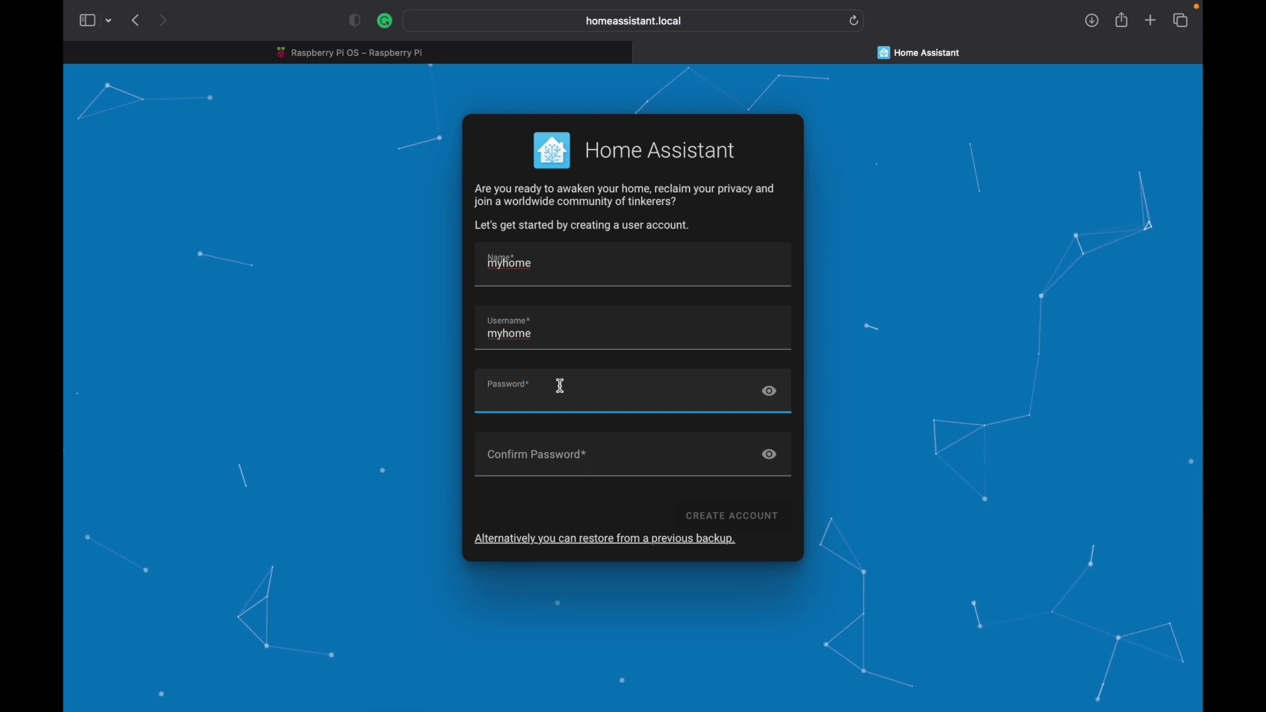
type("*****")
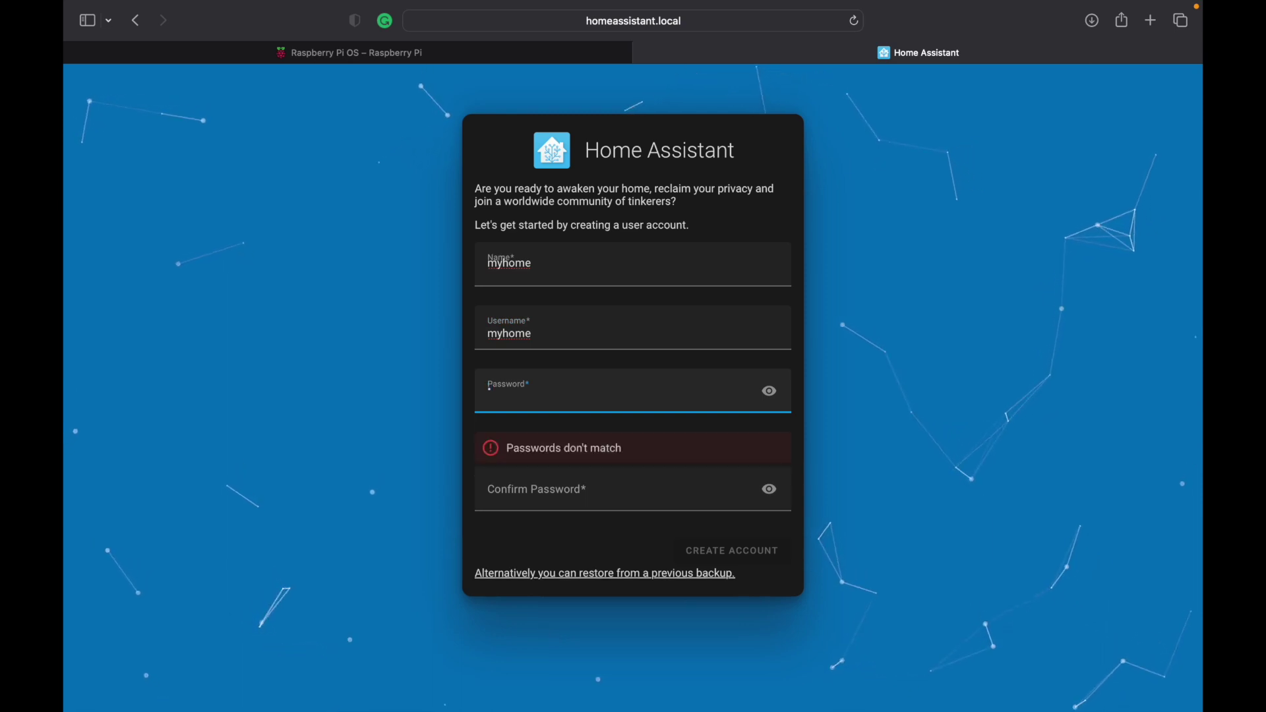
type("****")
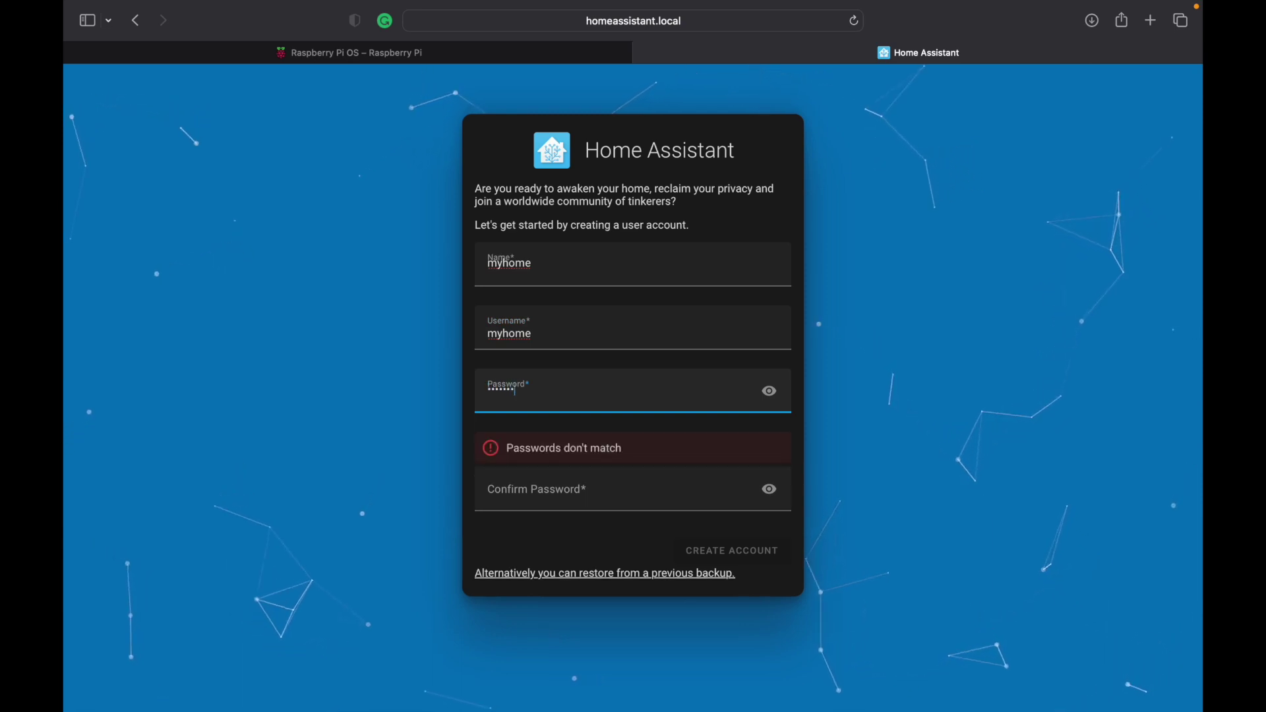
left_click(582, 488)
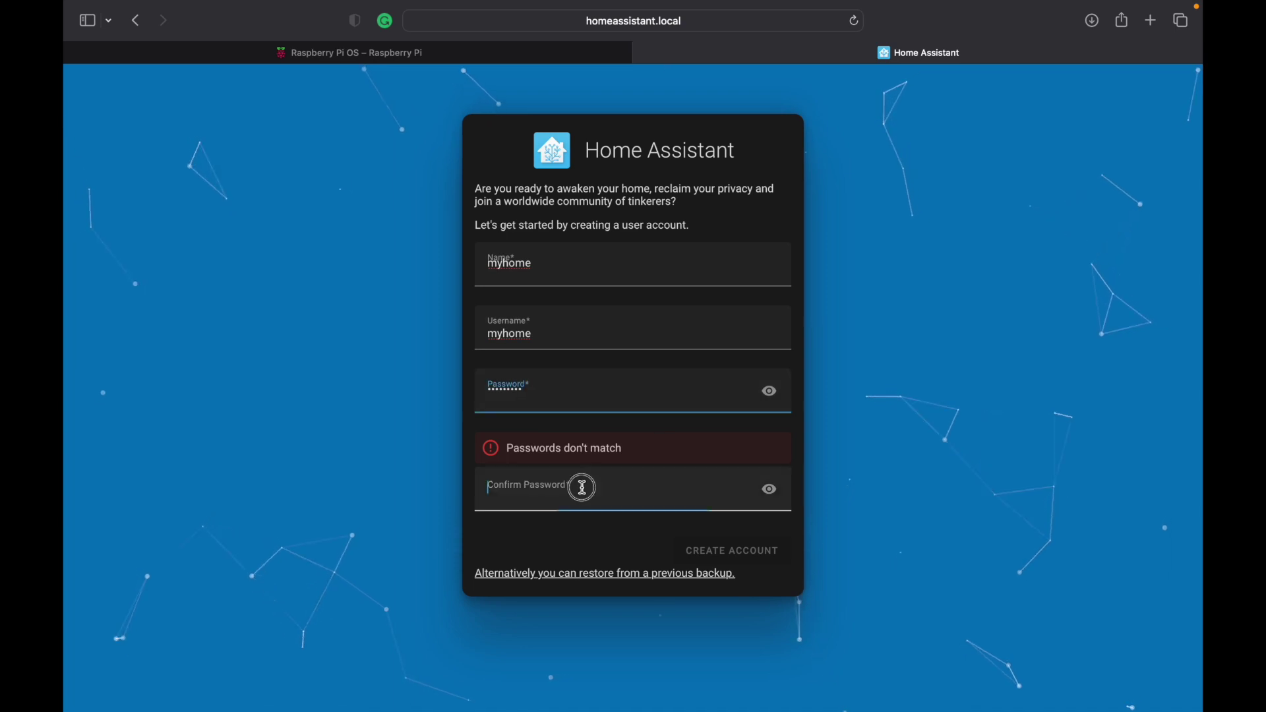
type("****")
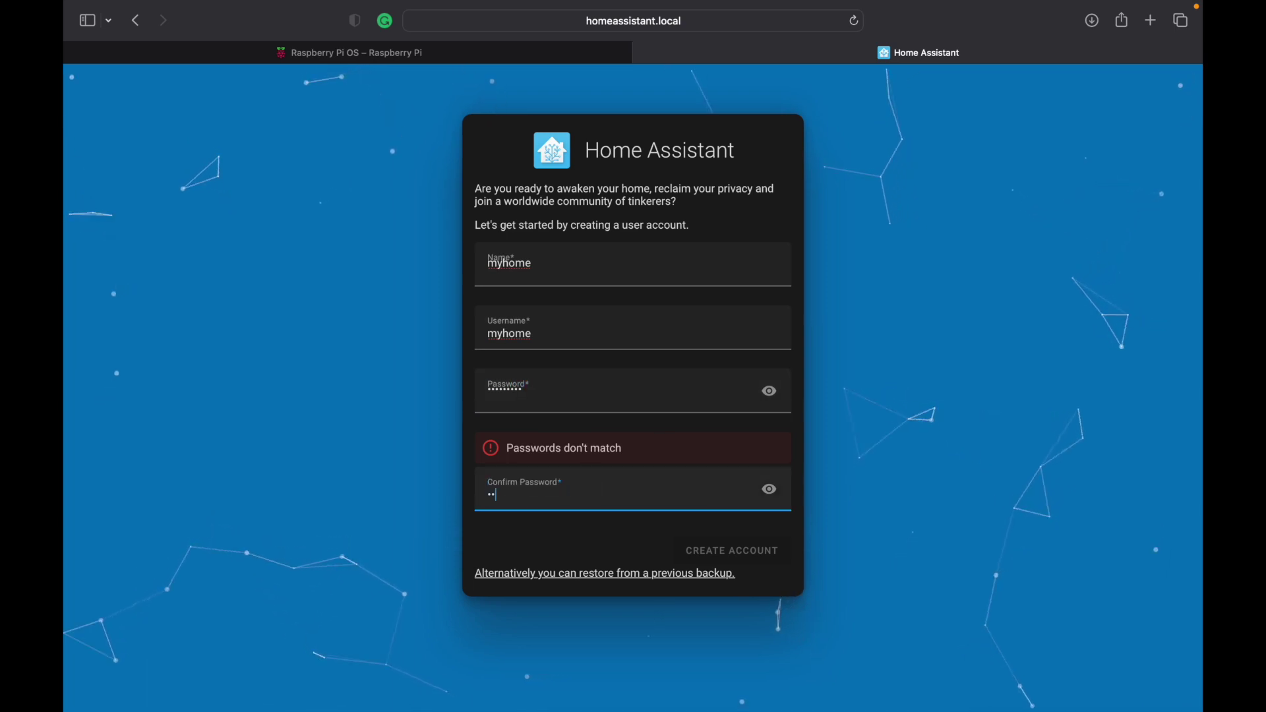
type("*****")
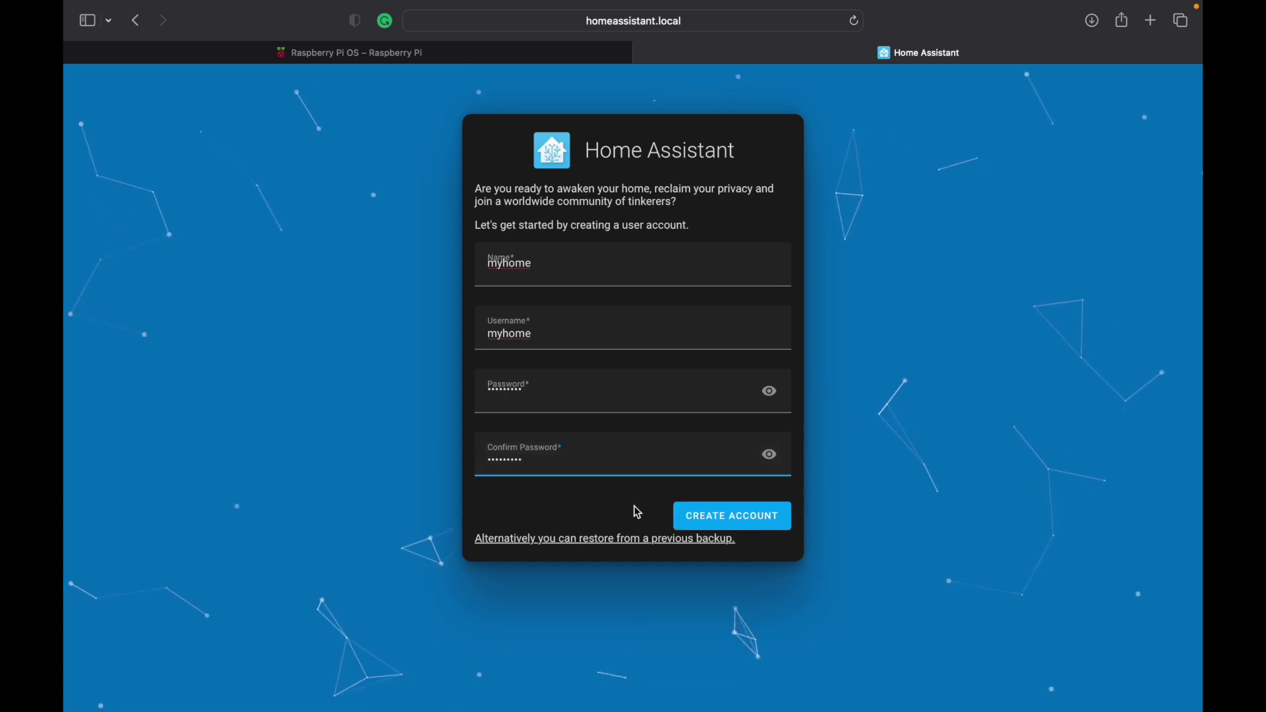
left_click(718, 523)
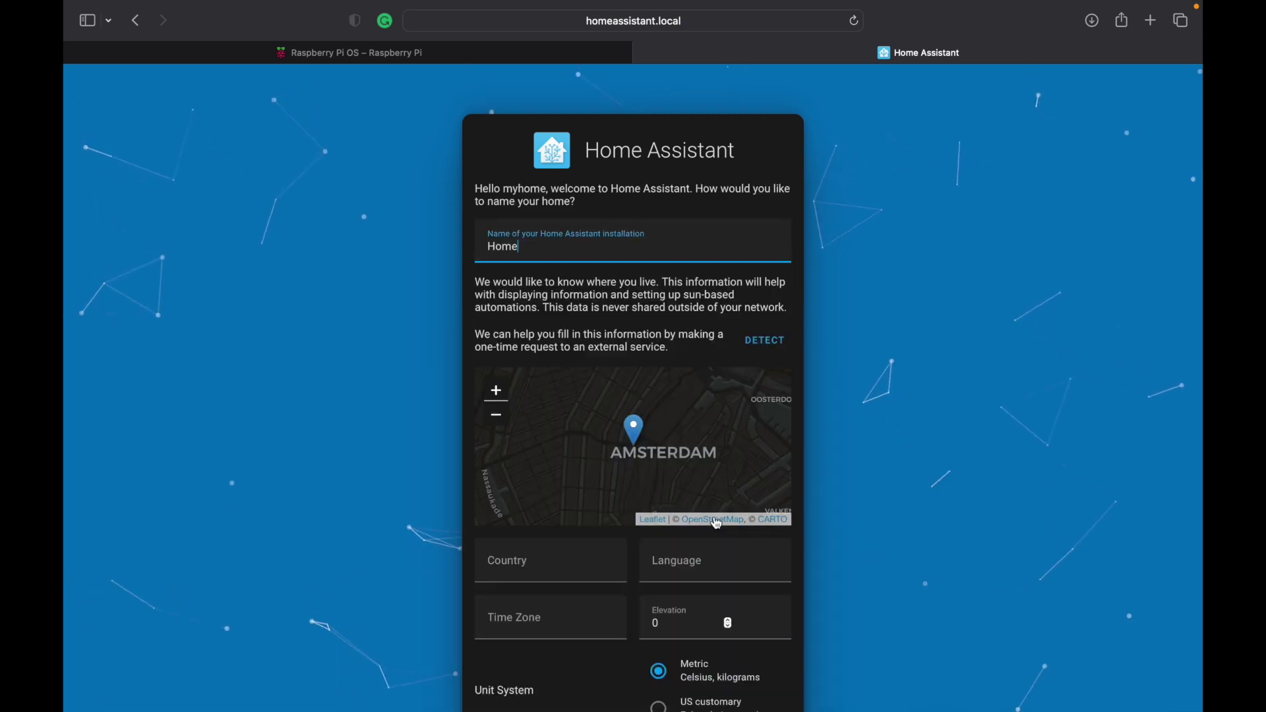
Auto-detect the home location as Kaithal, India, with Asia/Kolkata time and INR, then submit.
left_click(505, 415)
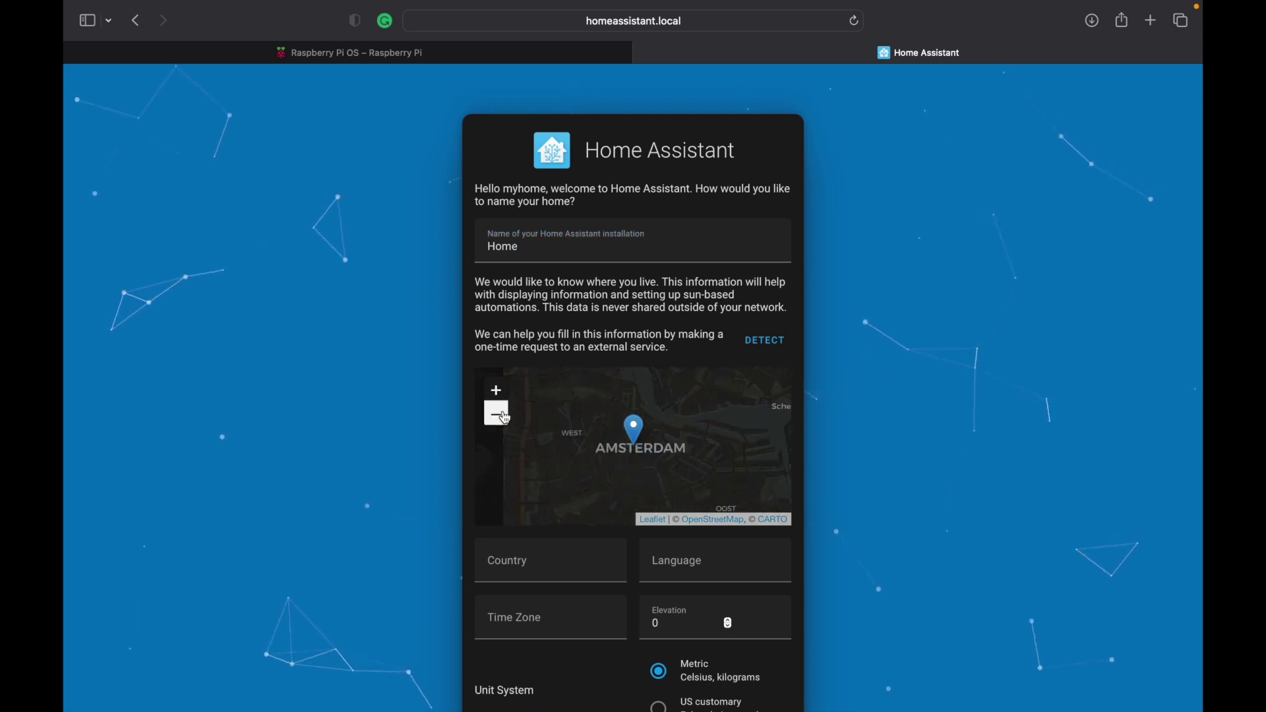
left_click(765, 340)
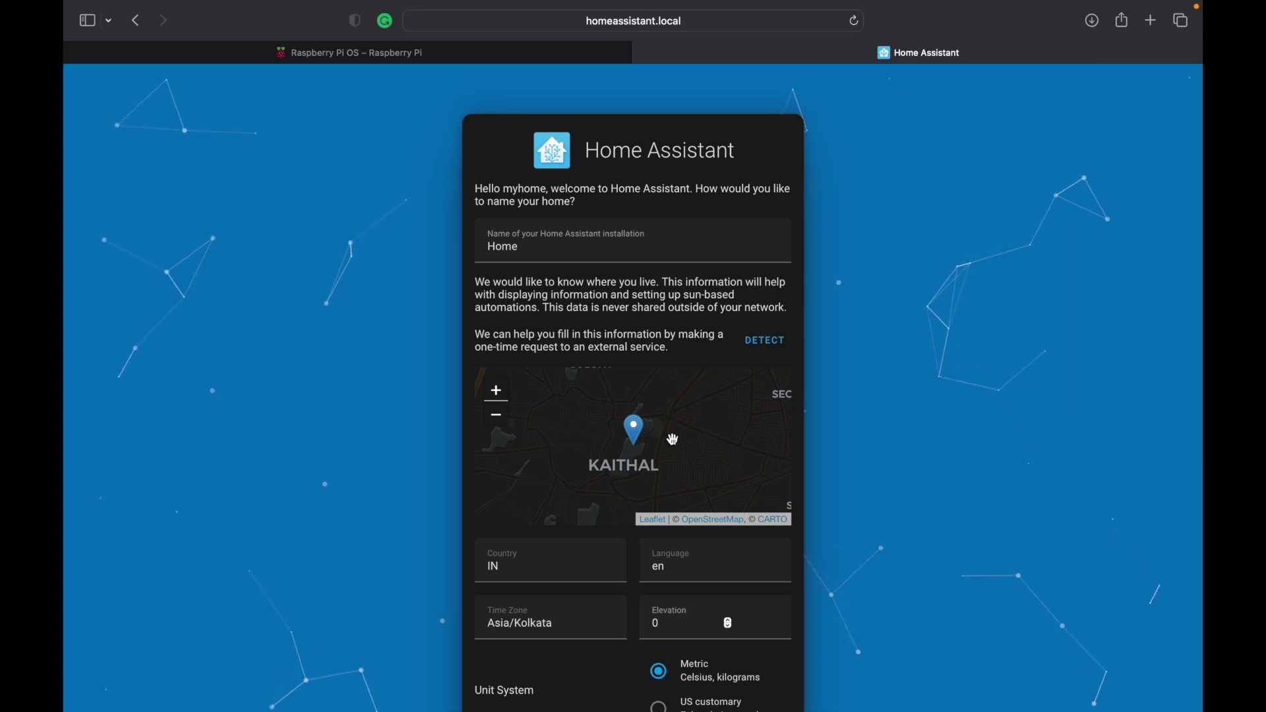
left_click_drag(674, 440, 611, 467)
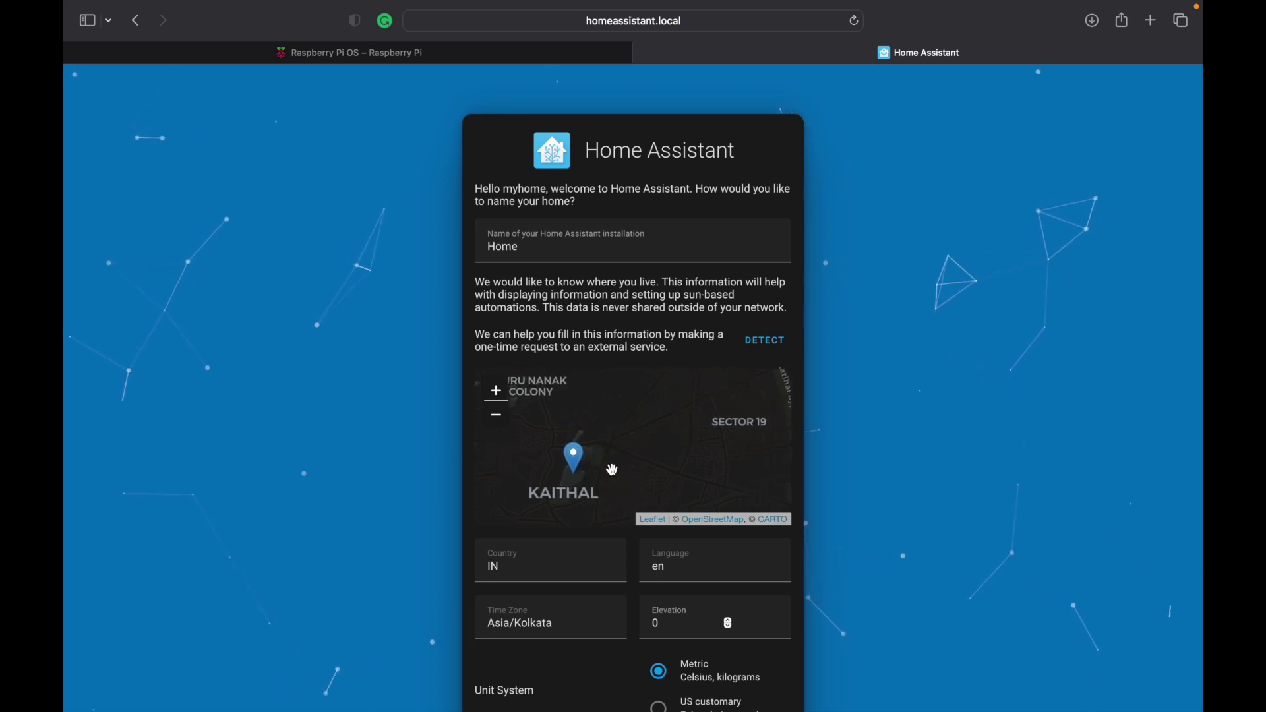
left_click(497, 416)
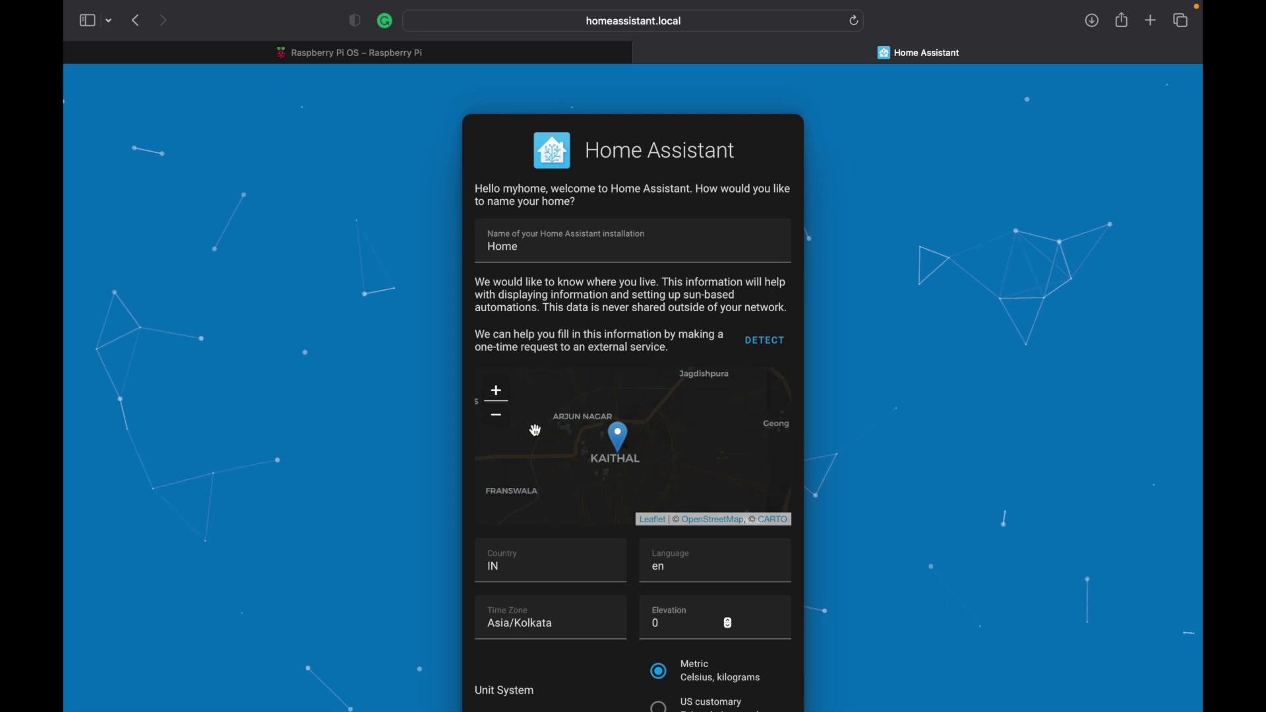
left_click(496, 415)
left_click(497, 415)
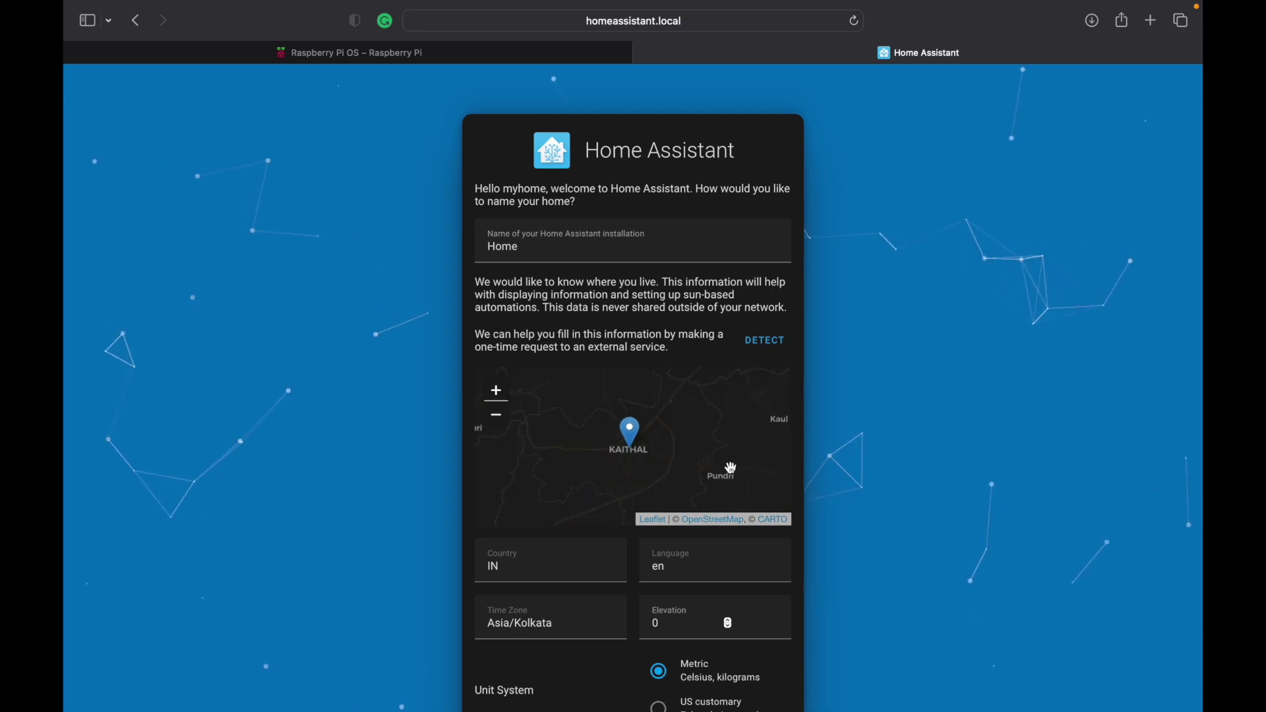
scroll(732, 469, "down", 1)
scroll(632, 652, "down", 2)
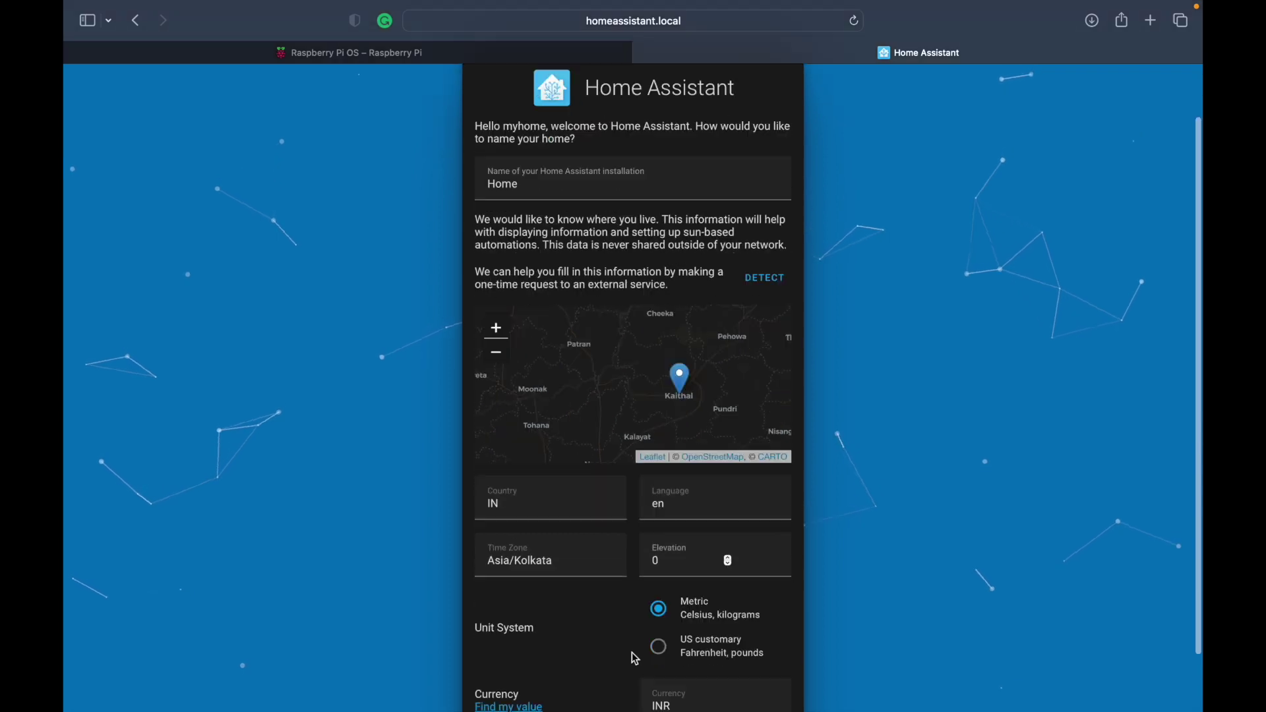
left_click(765, 682)
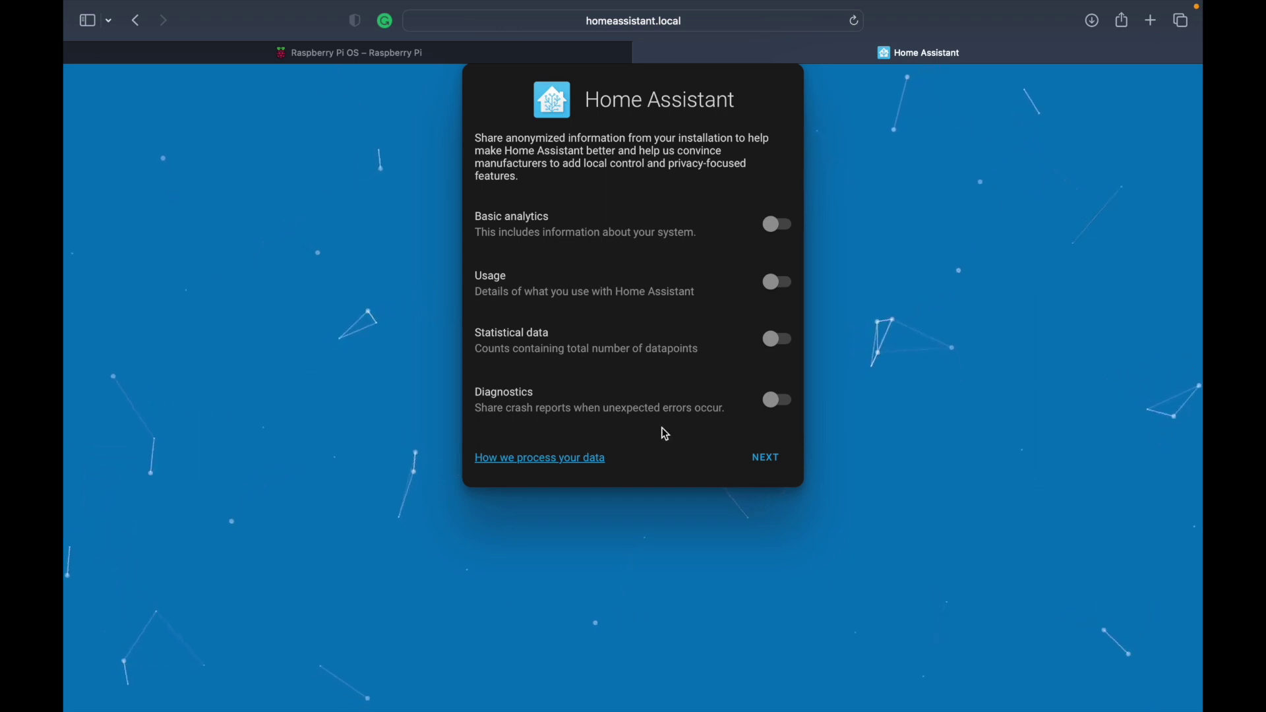
Continue past analytics without sharing data and reload Safari to get the login form.
left_click(759, 459)
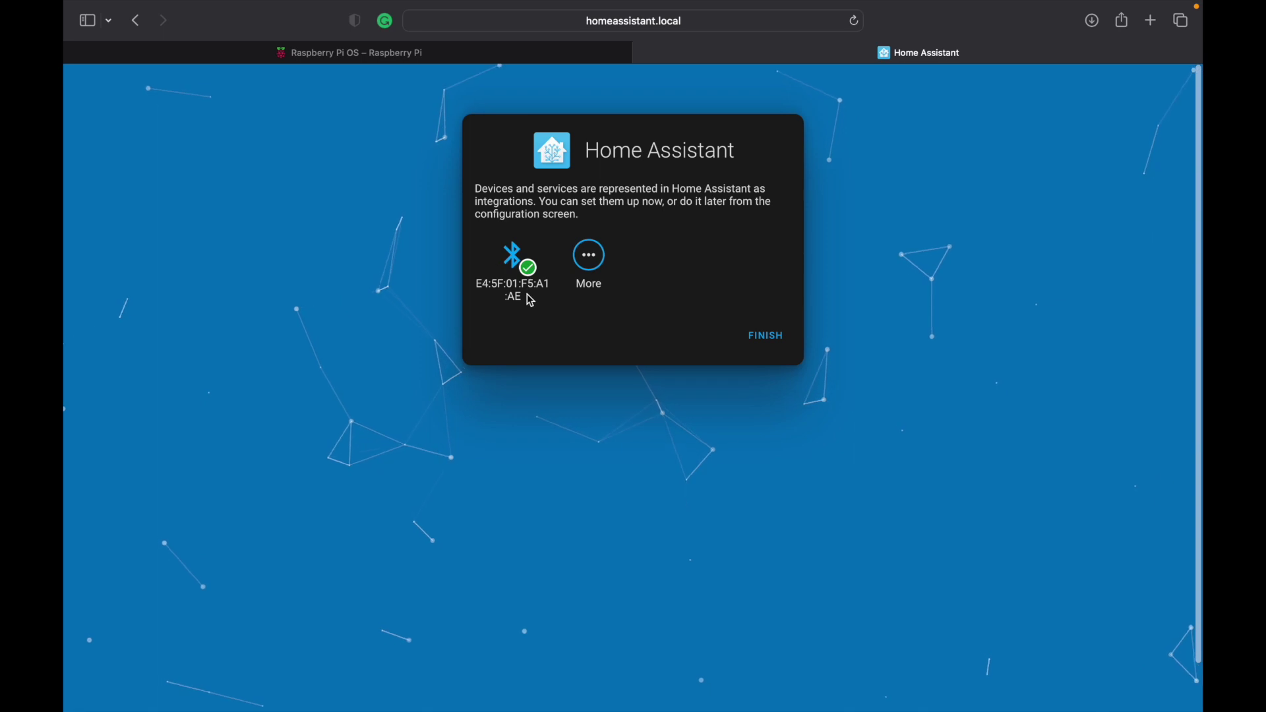
triple_click(471, 283)
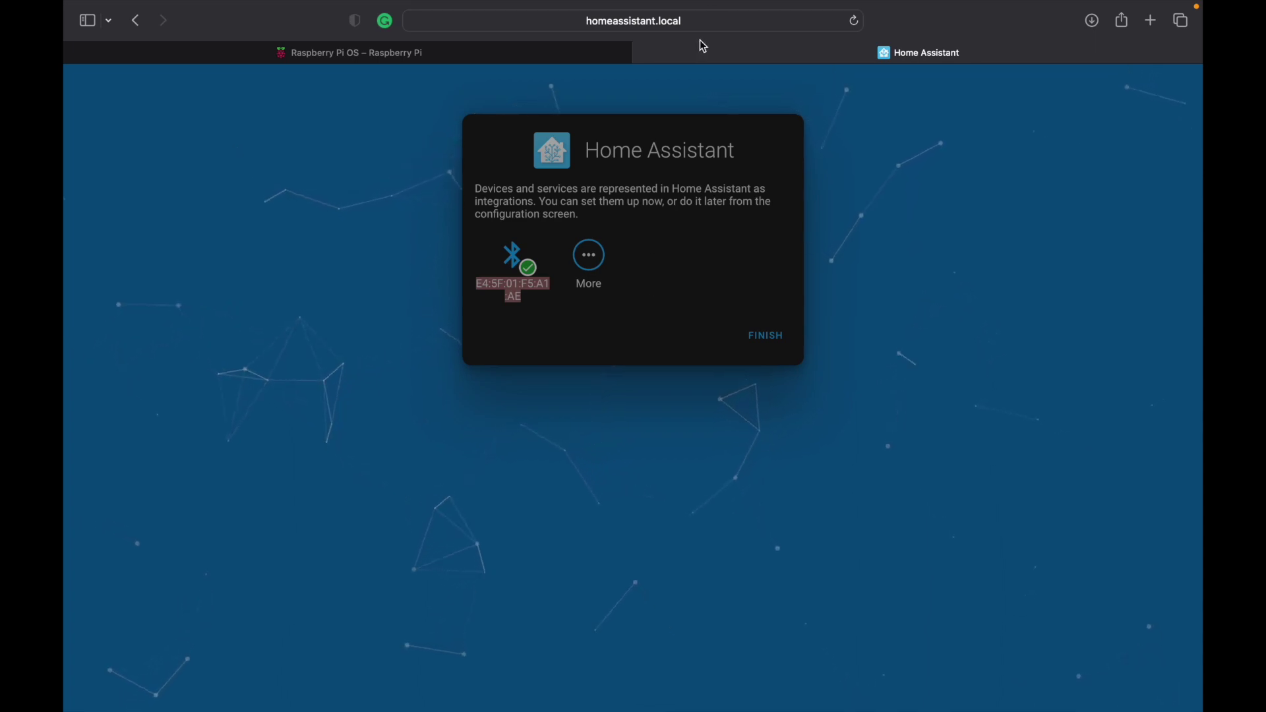
mouse_move(702, 35)
left_click(854, 40)
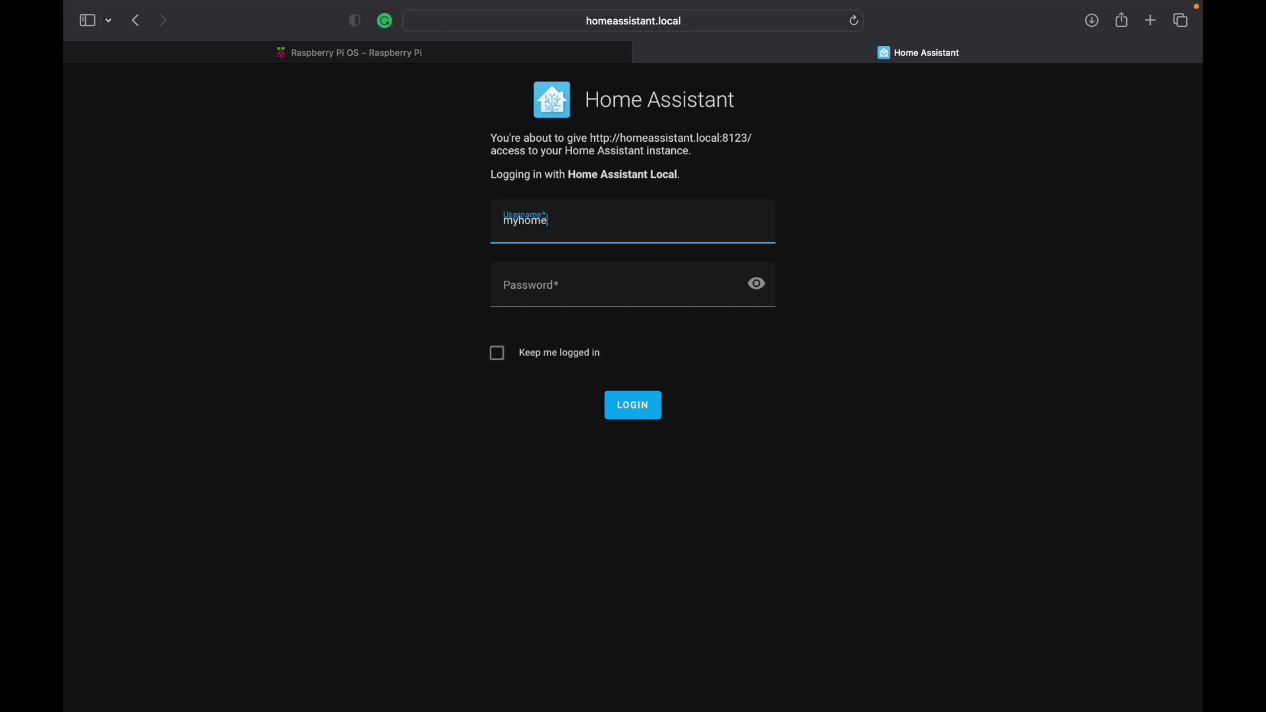
Log in as 'myhome' with the password, retrying after correcting the username.
key("Return")
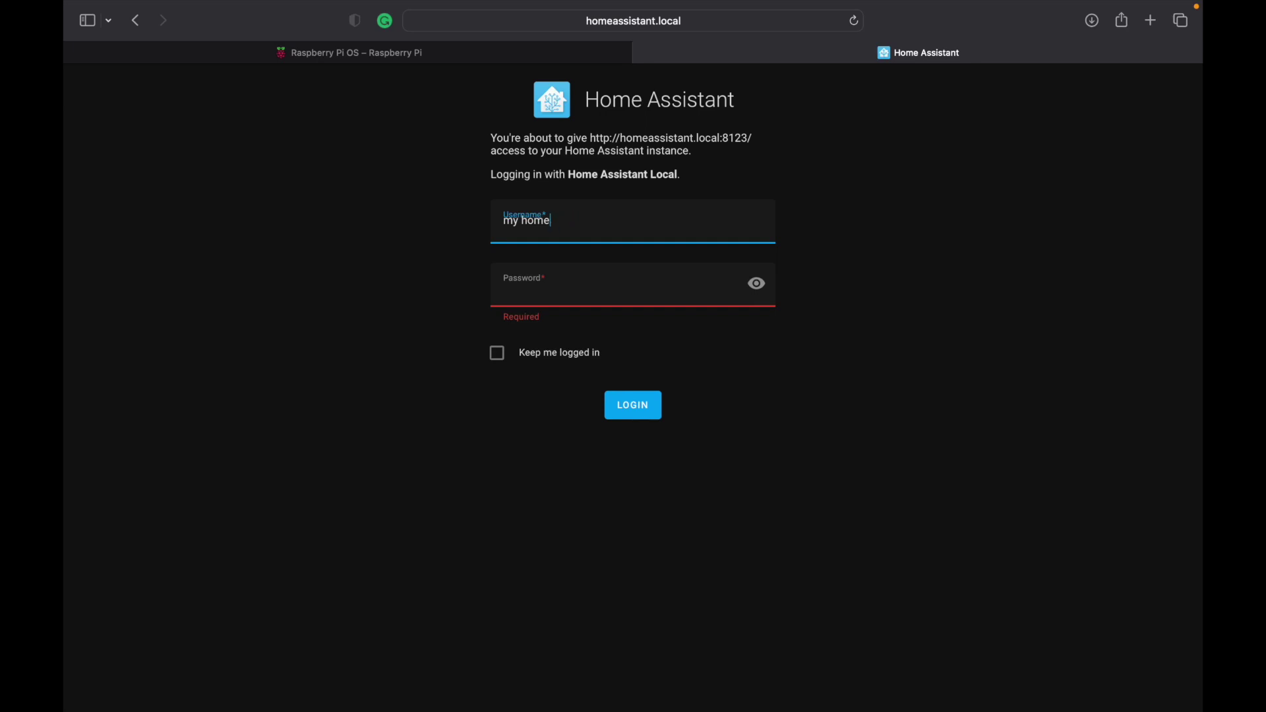
left_click(622, 279)
type("••")
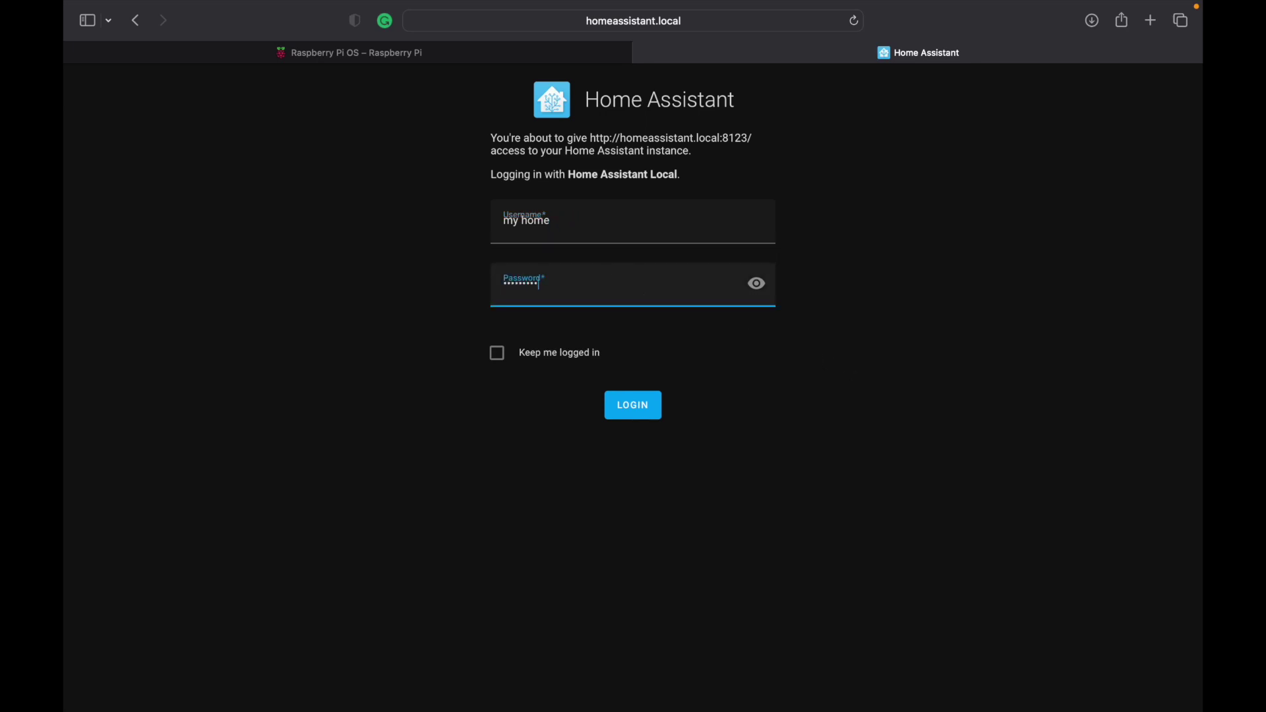
left_click(620, 404)
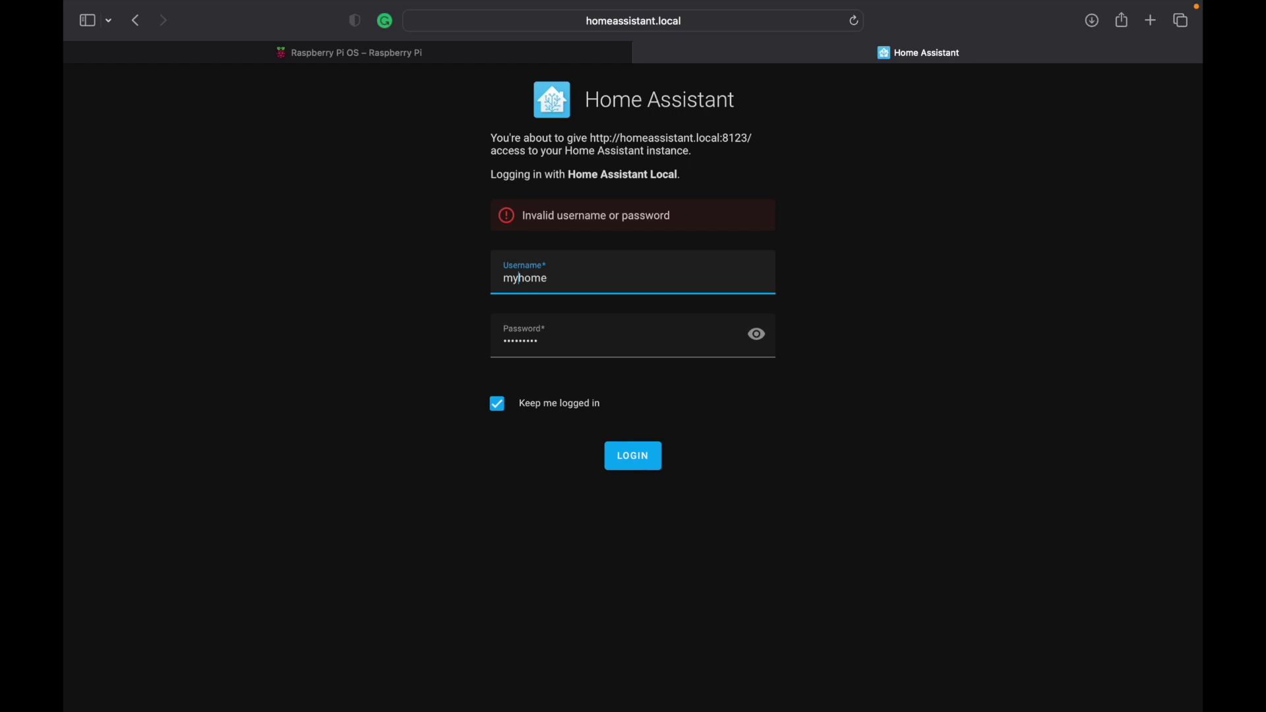
left_click(614, 457)
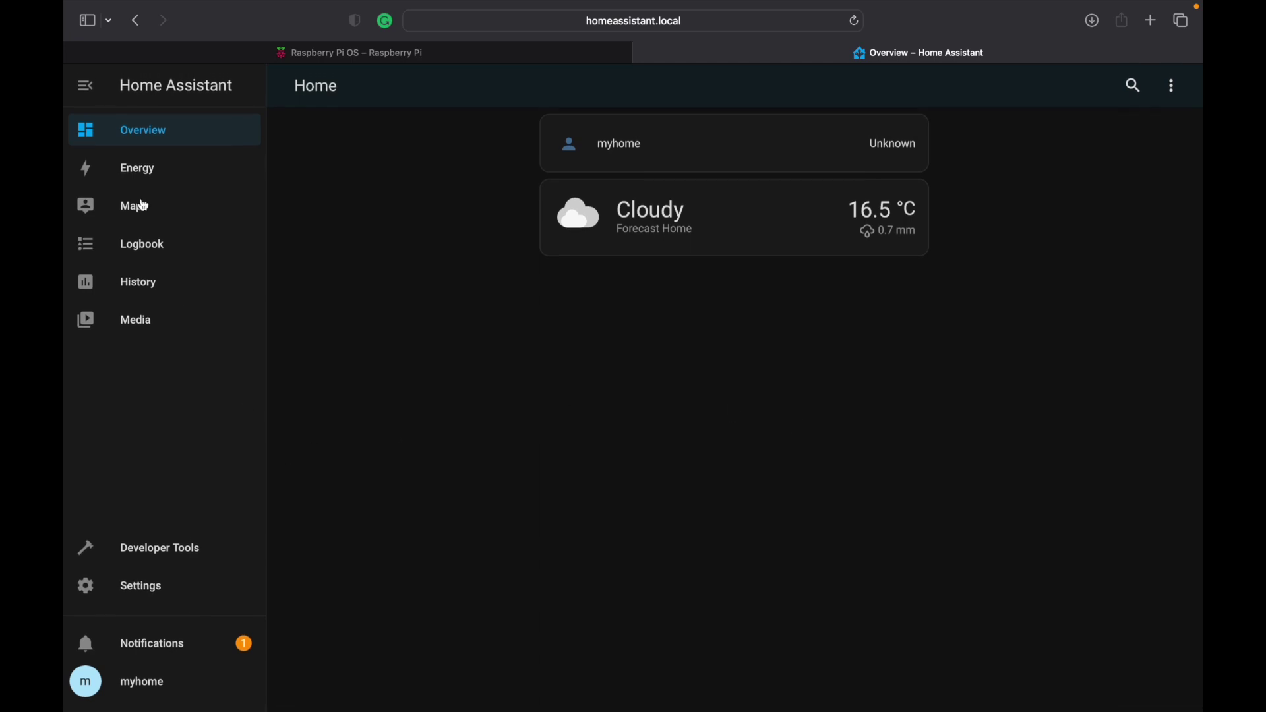
Browse the Energy, Map, Logbook, History, Media, Developer Tools and Settings sidebar pages.
left_click(178, 170)
left_click(205, 218)
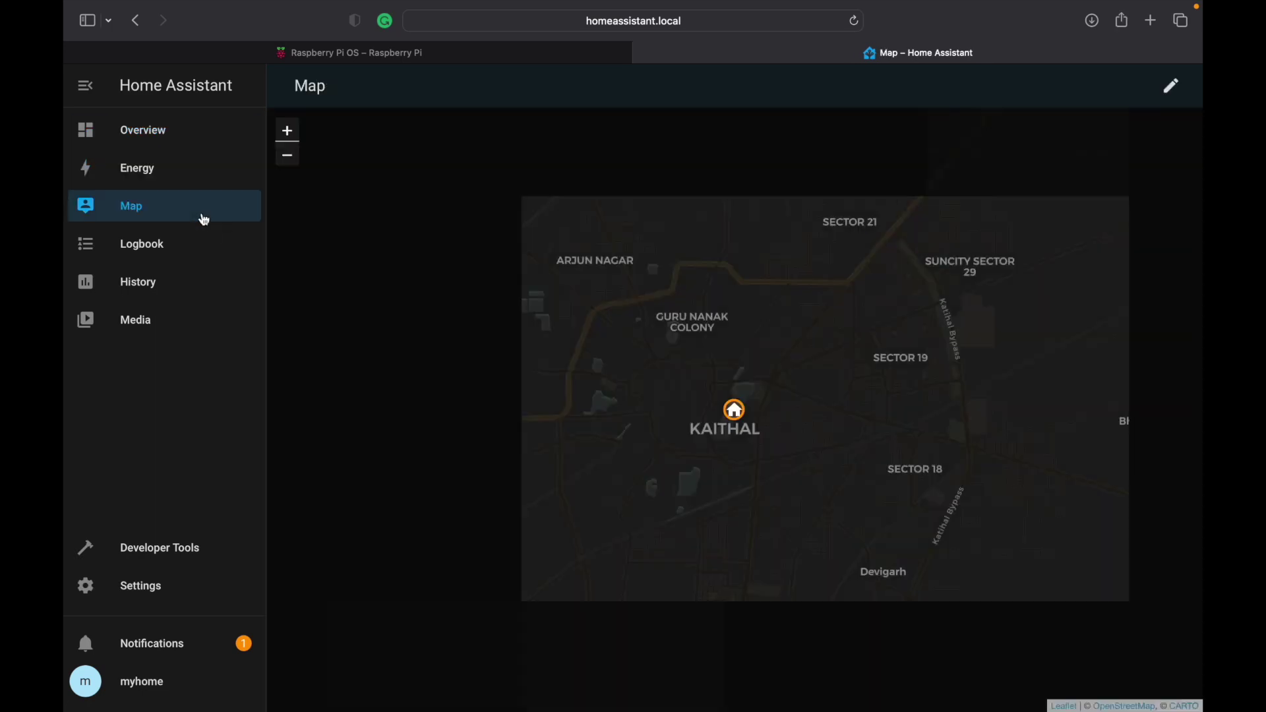
left_click(211, 247)
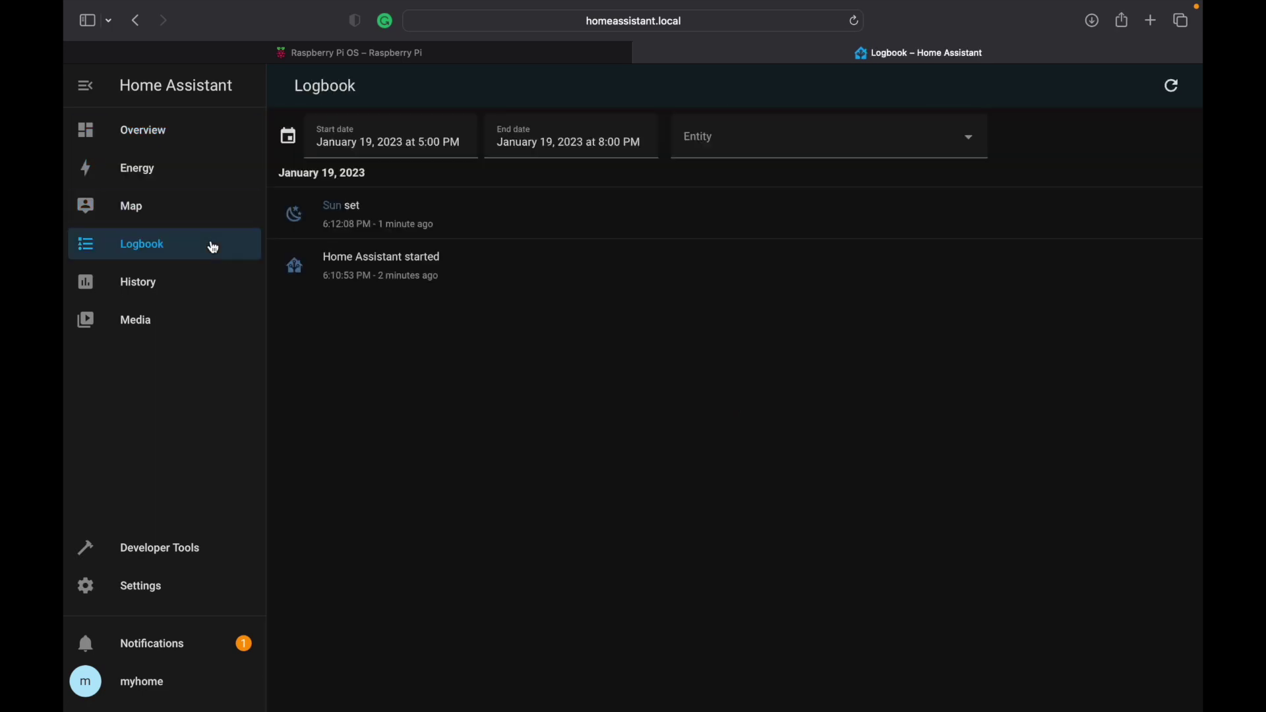
left_click(221, 283)
left_click(217, 325)
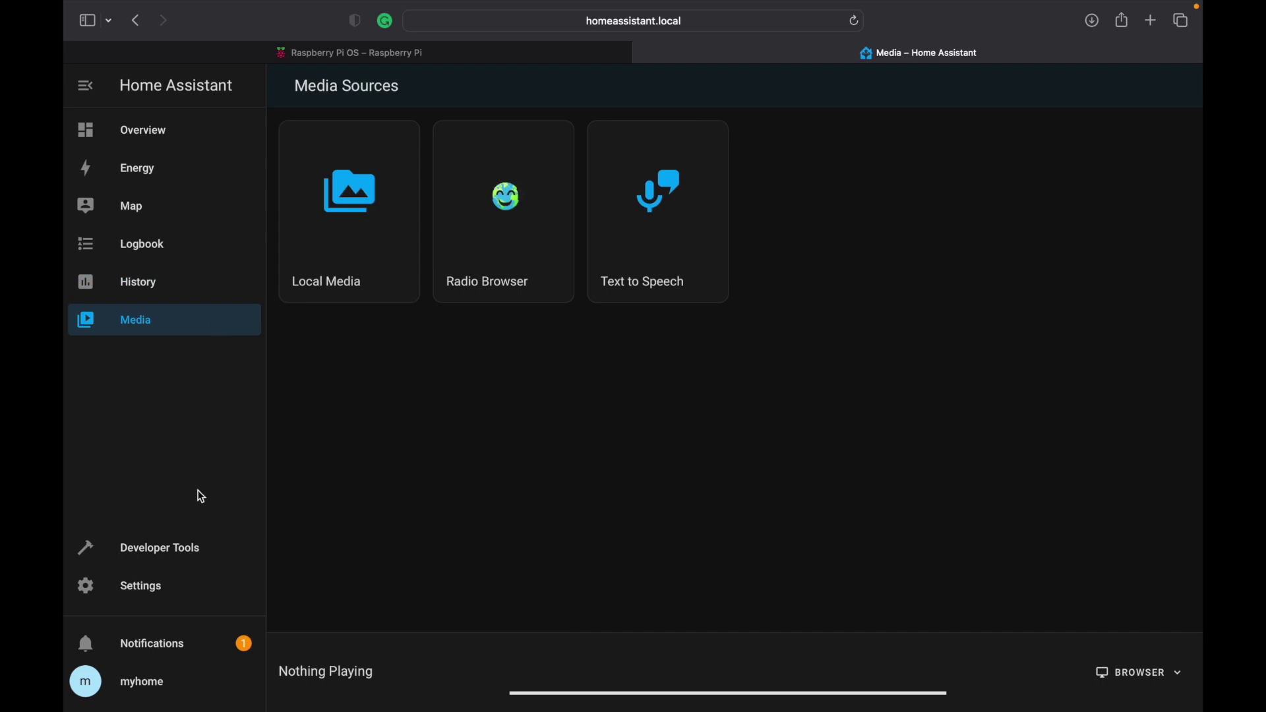
left_click(195, 558)
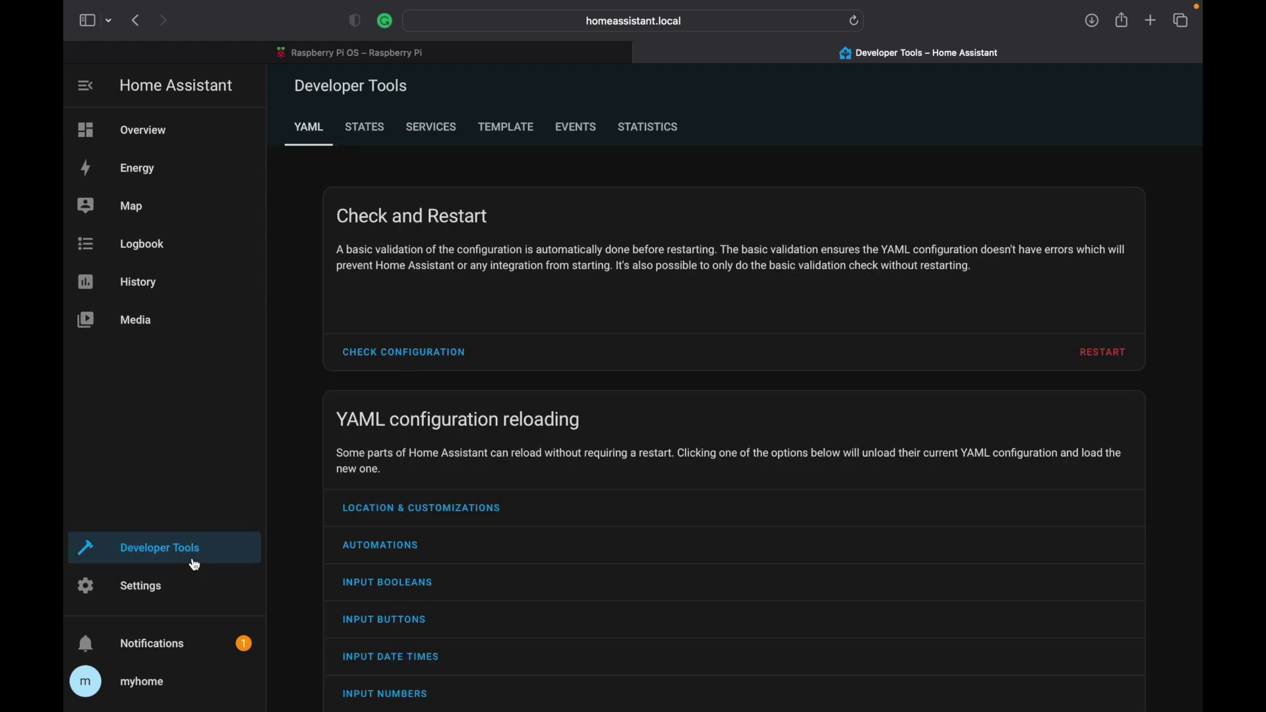
left_click(152, 589)
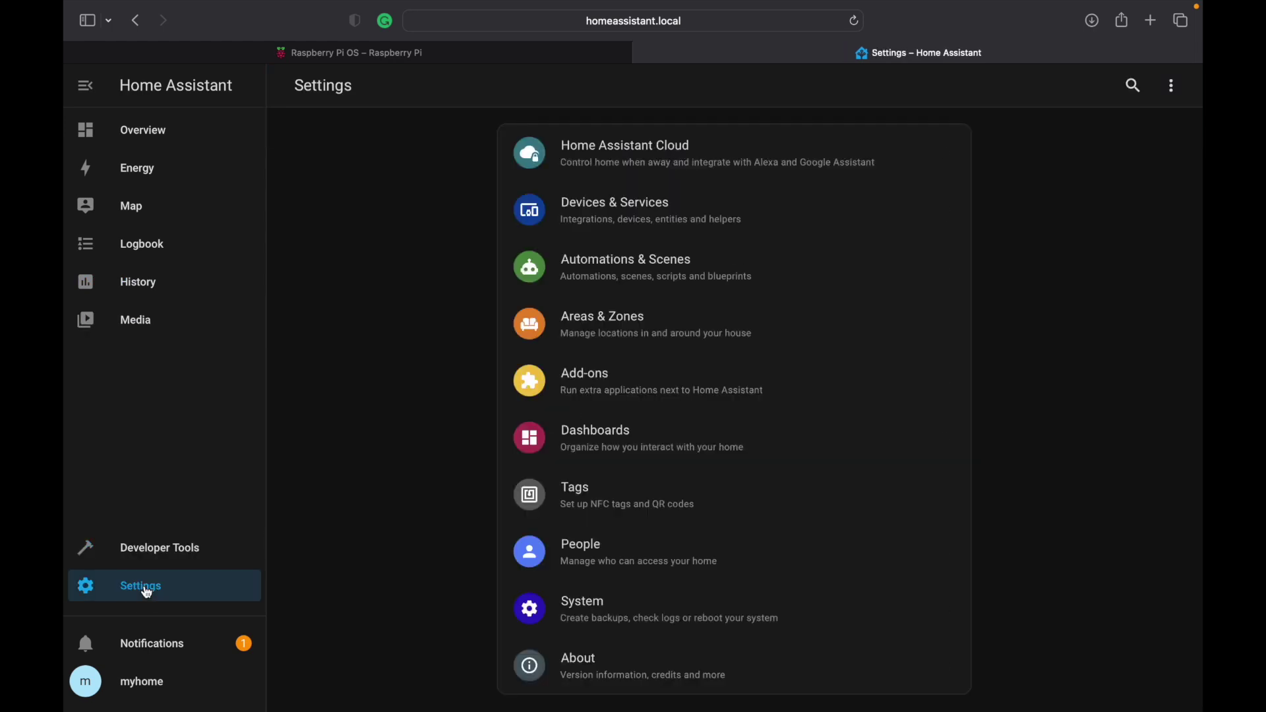
Dismiss the failed-login notification, view the profile page, and return to Overview.
left_click(175, 643)
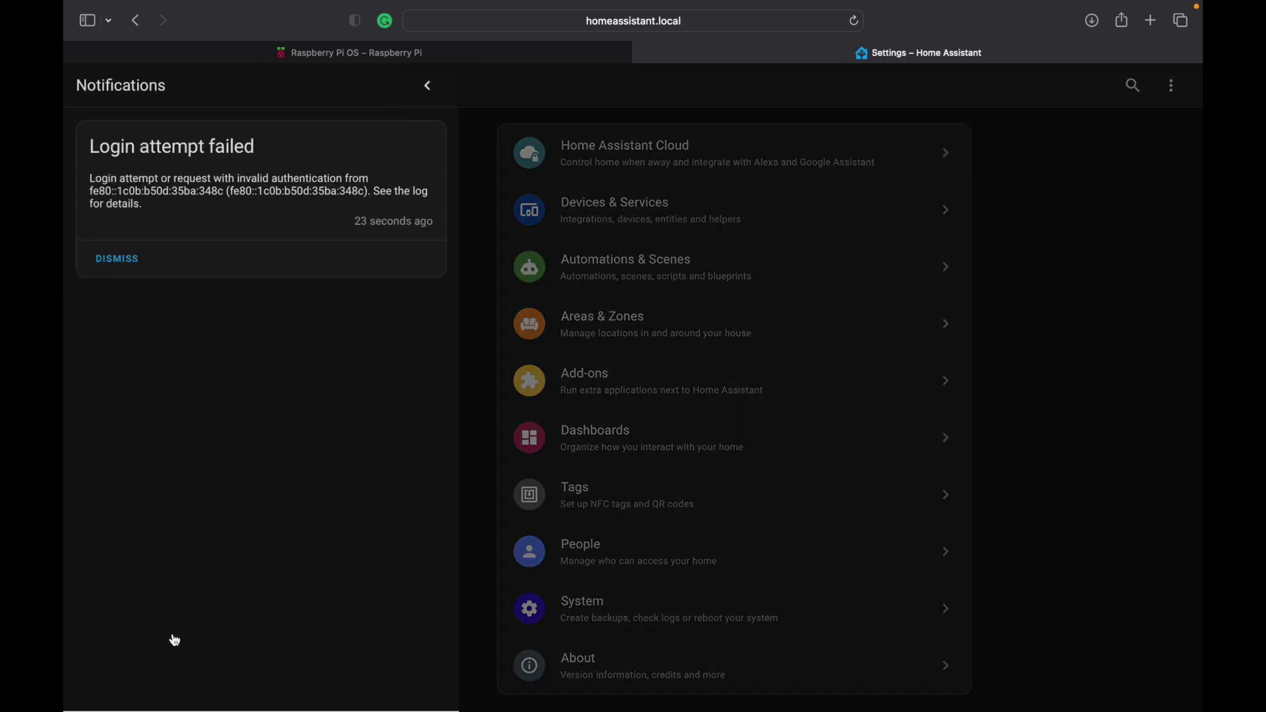
left_click(135, 267)
left_click(162, 684)
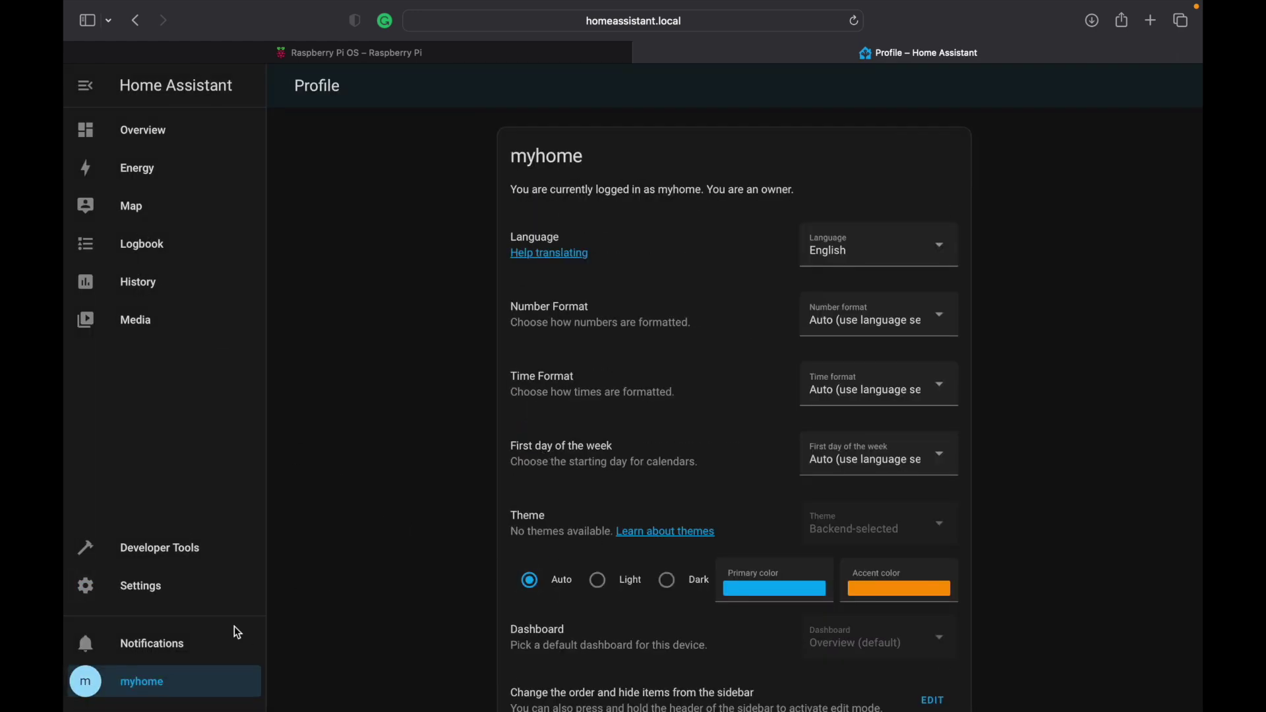
left_click(151, 146)
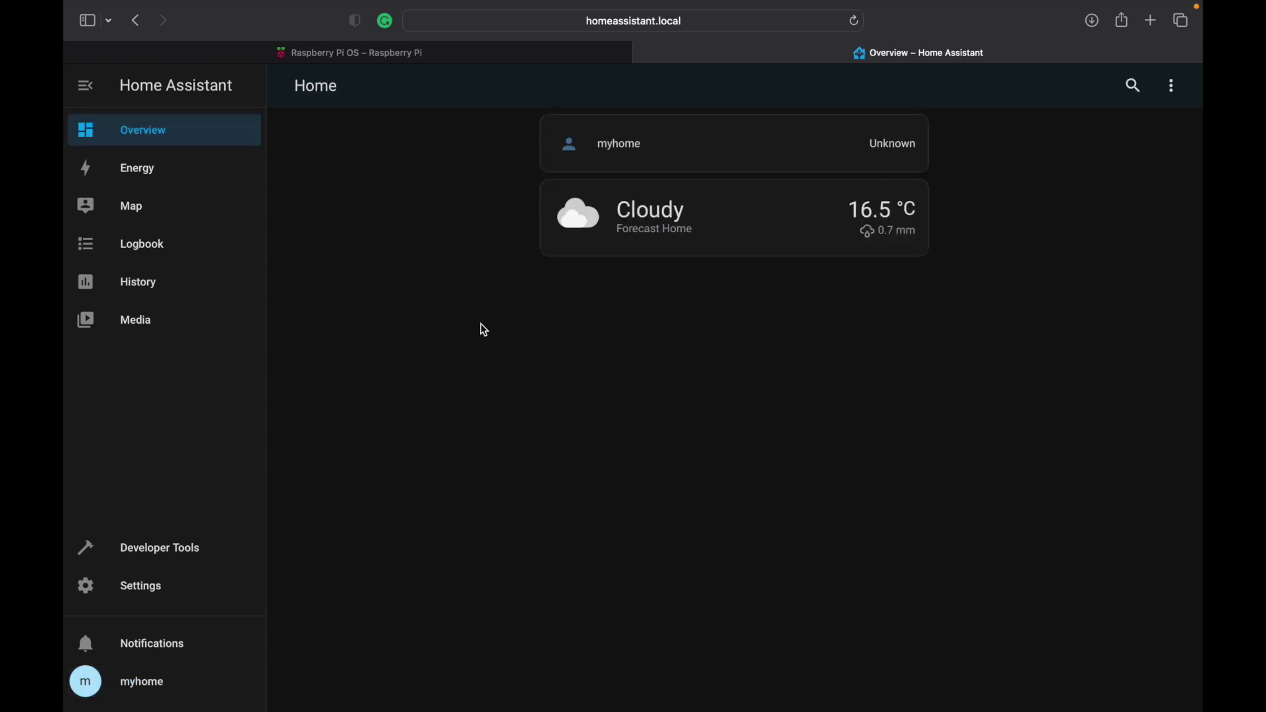